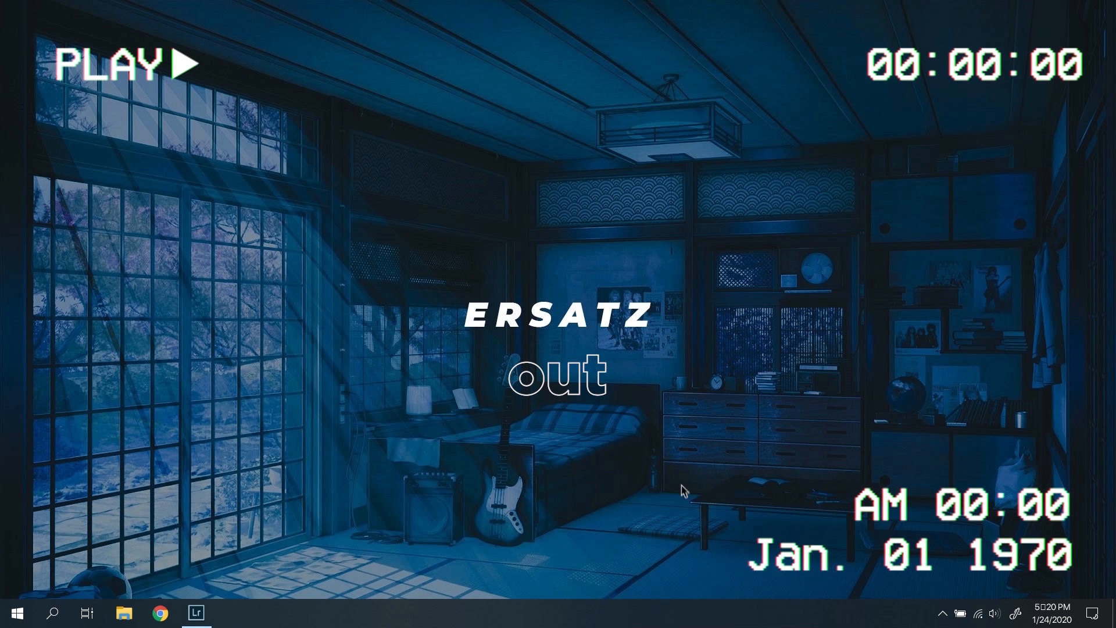
Switch to Lightroom Classic and open the sunflower portrait in the Develop module.
{"action": "left_click", "coordinate": [200, 617]}
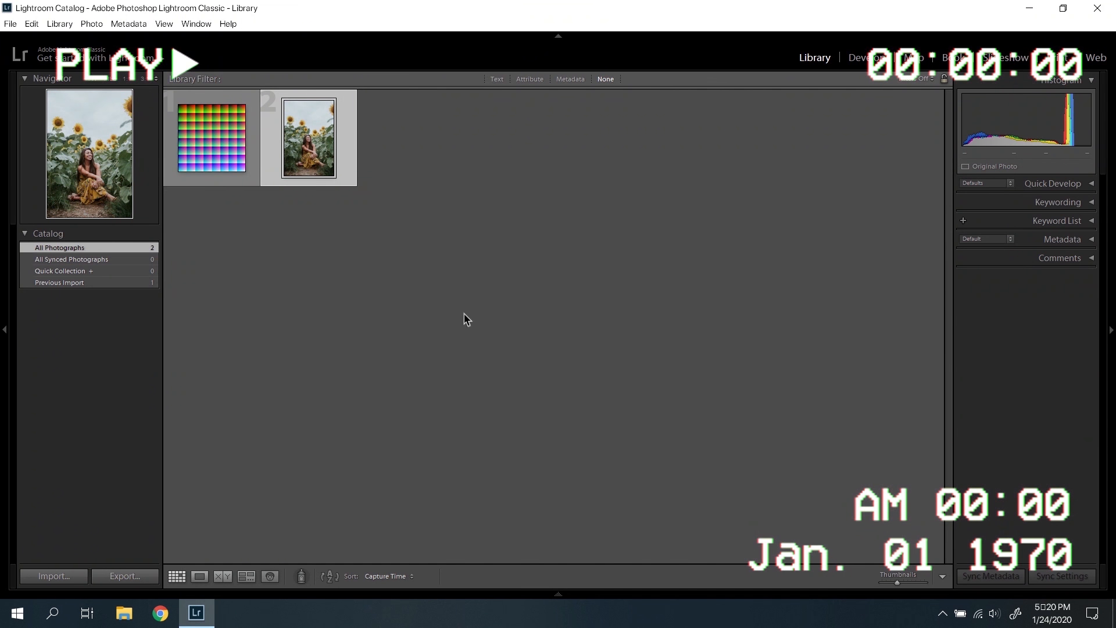
{"action": "left_click", "coordinate": [234, 150]}
{"action": "left_click", "coordinate": [408, 208]}
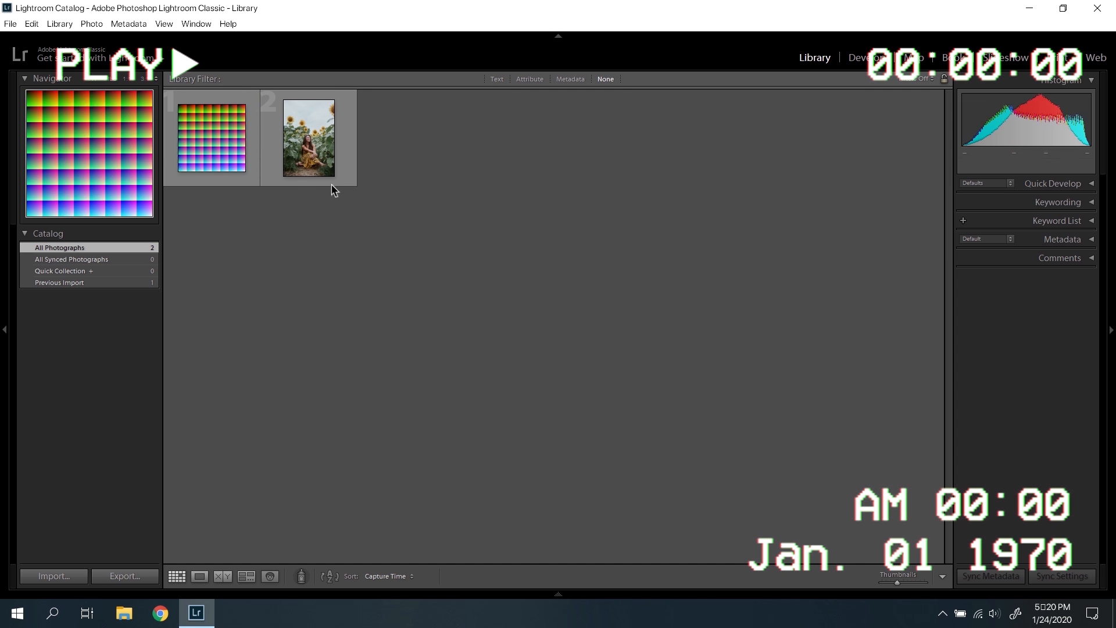
{"action": "left_click", "coordinate": [249, 156]}
{"action": "left_click", "coordinate": [285, 142]}
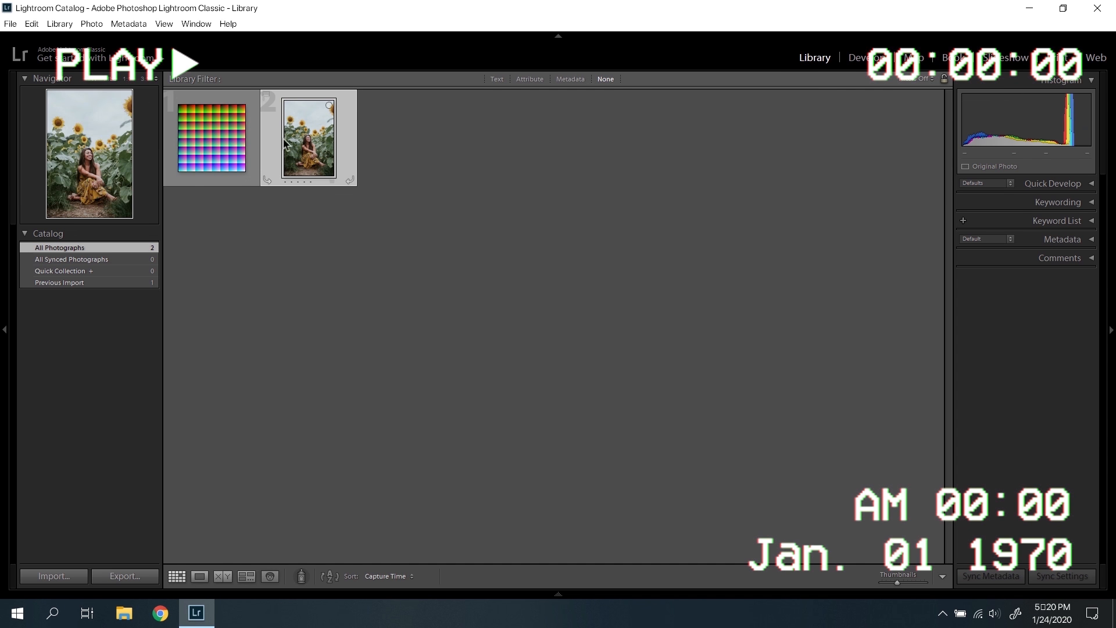
{"action": "left_click", "coordinate": [861, 60]}
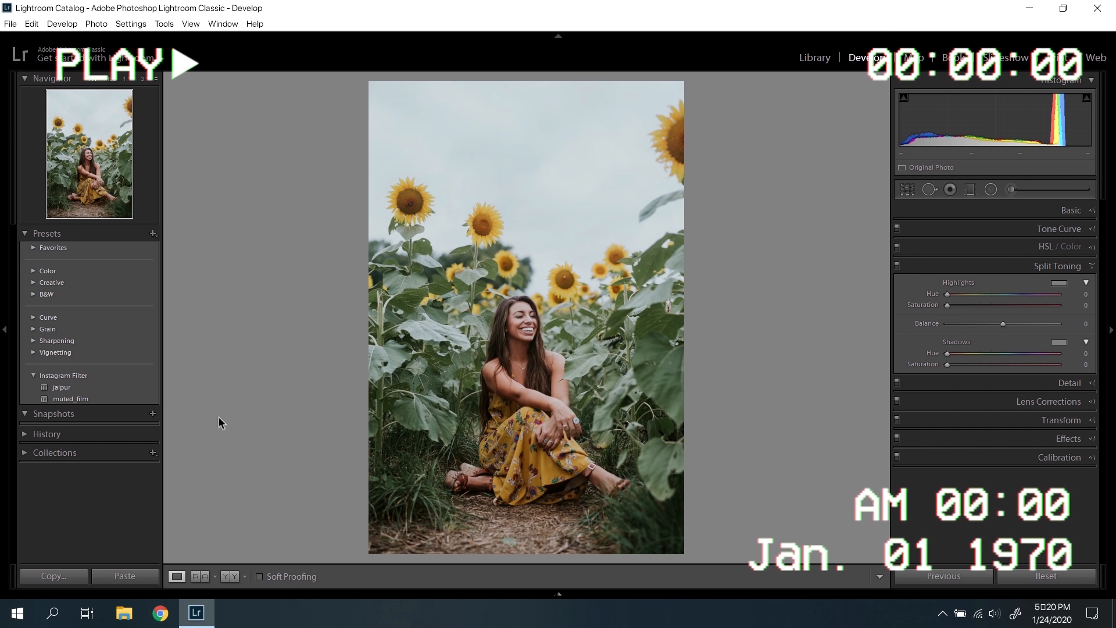
Apply the muted_film preset to the sunflower portrait.
{"action": "left_click", "coordinate": [93, 400]}
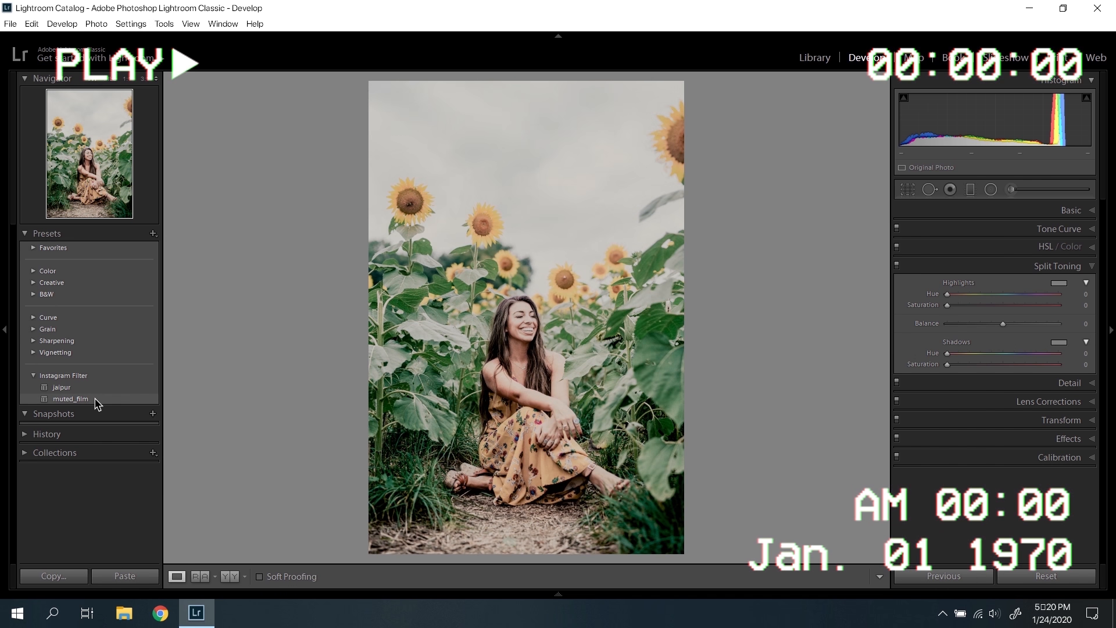
{"action": "left_click", "coordinate": [99, 399]}
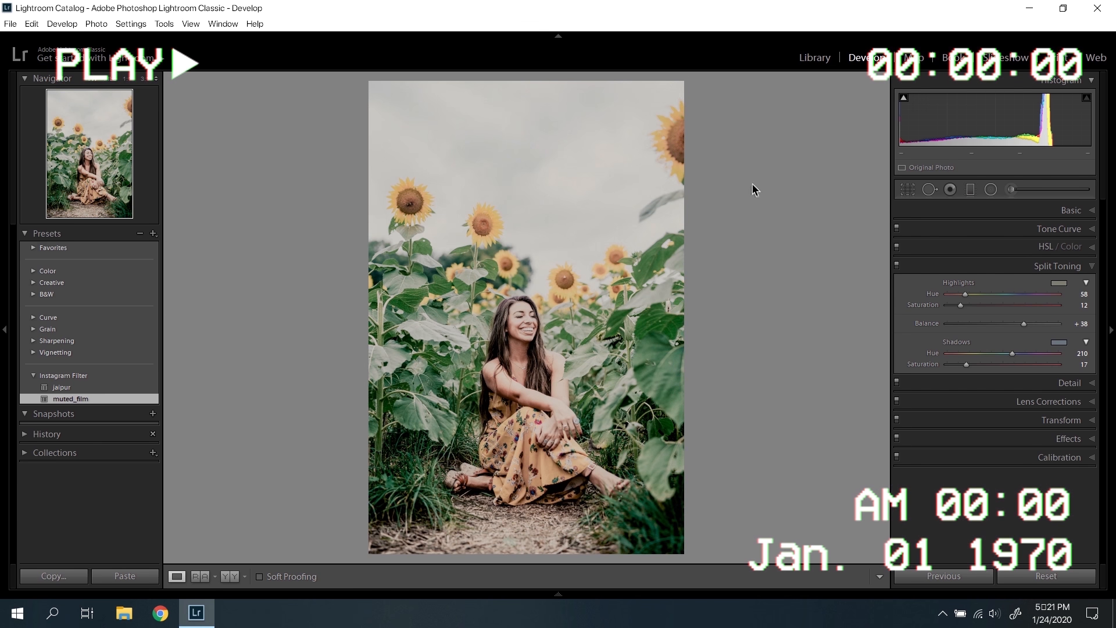
{"action": "right_click", "coordinate": [575, 208]}
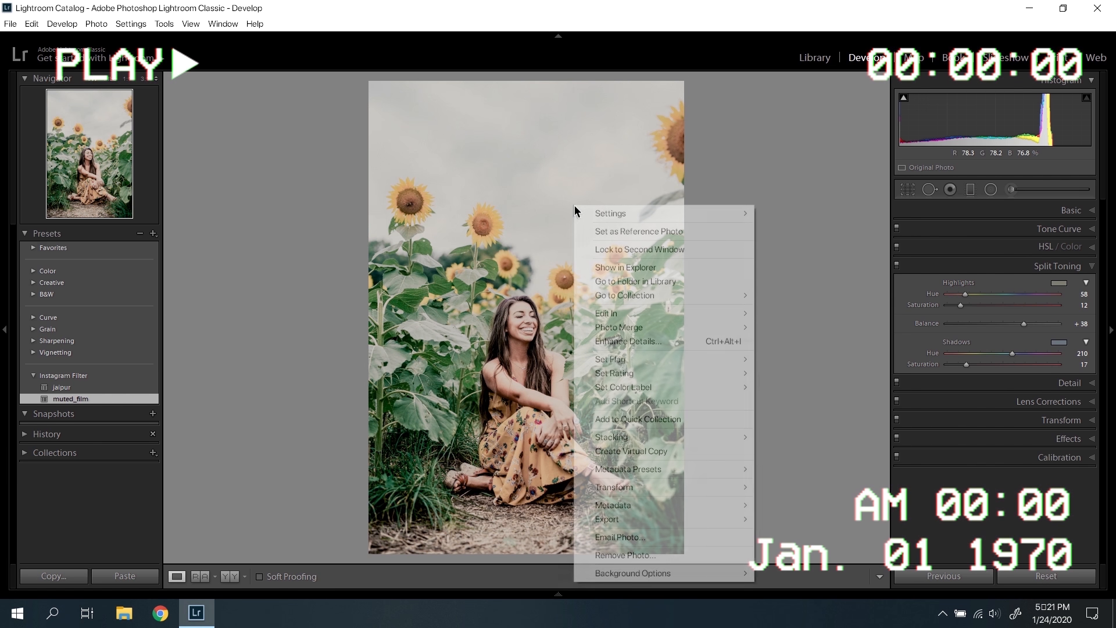
Open the colour-grid image in the Develop module and apply the muted_film preset to it.
{"action": "left_click", "coordinate": [819, 58]}
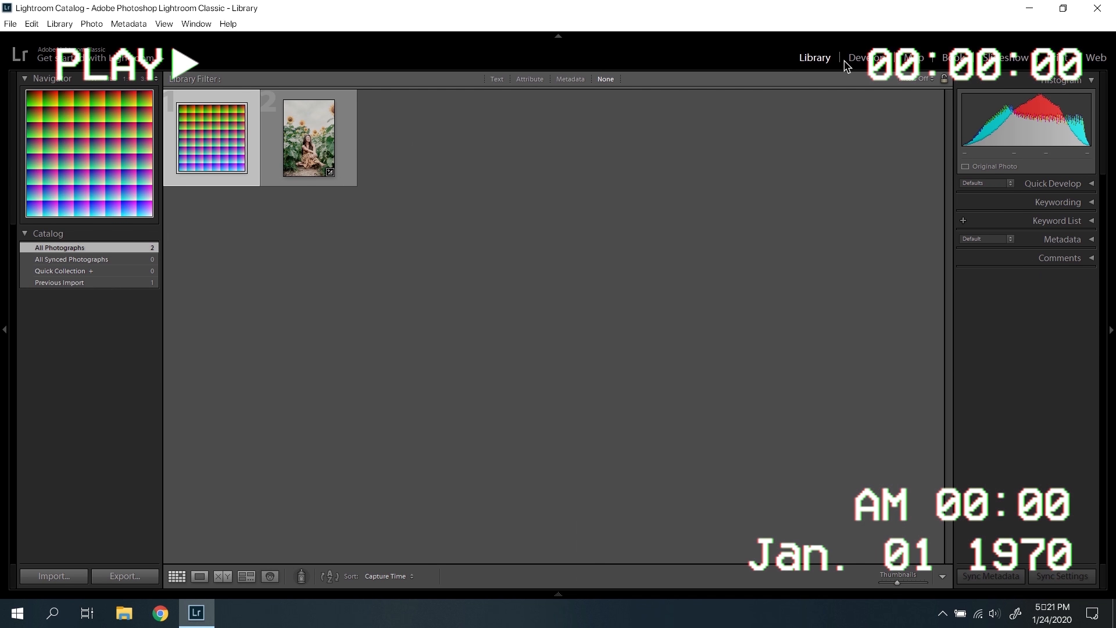
{"action": "key", "text": "d"}
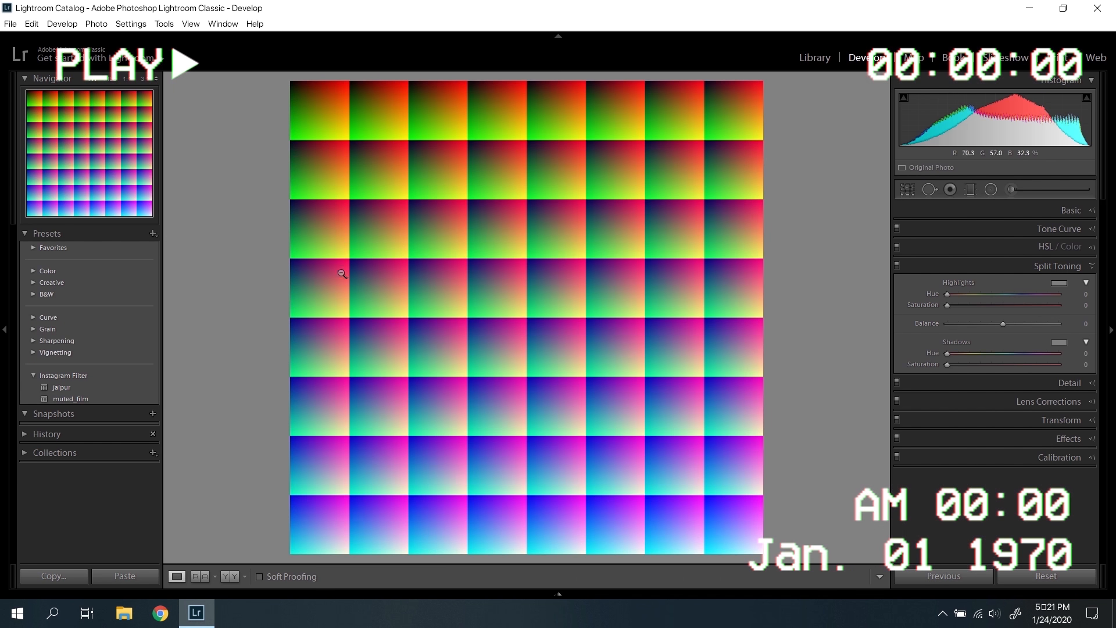
{"action": "left_click", "coordinate": [86, 400]}
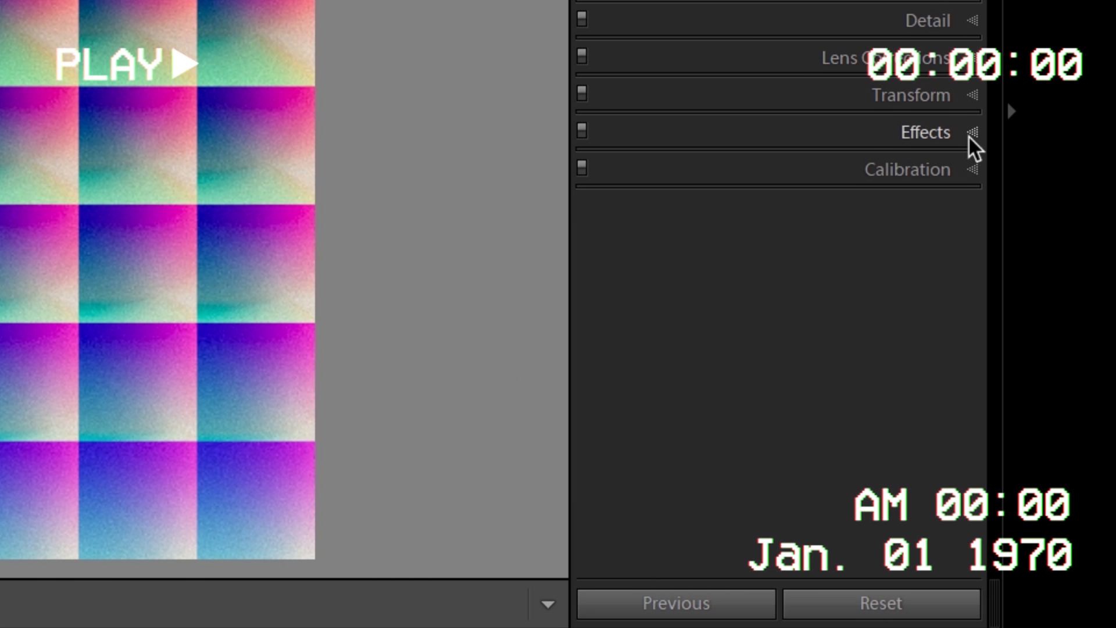
Set the colour grid's grain amount to 0 in the effects settings and close Lightroom.
{"action": "left_click", "coordinate": [1091, 439]}
{"action": "left_click_drag", "start_coordinate": [717, 365], "coordinate": [668, 375]}
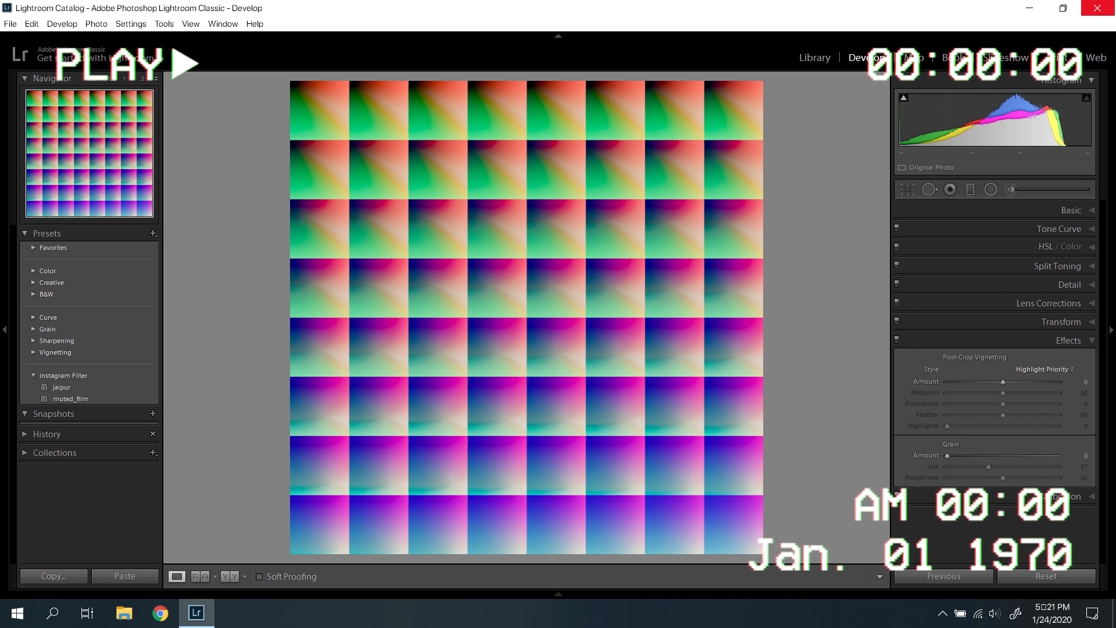
{"action": "left_click", "coordinate": [1097, 8]}
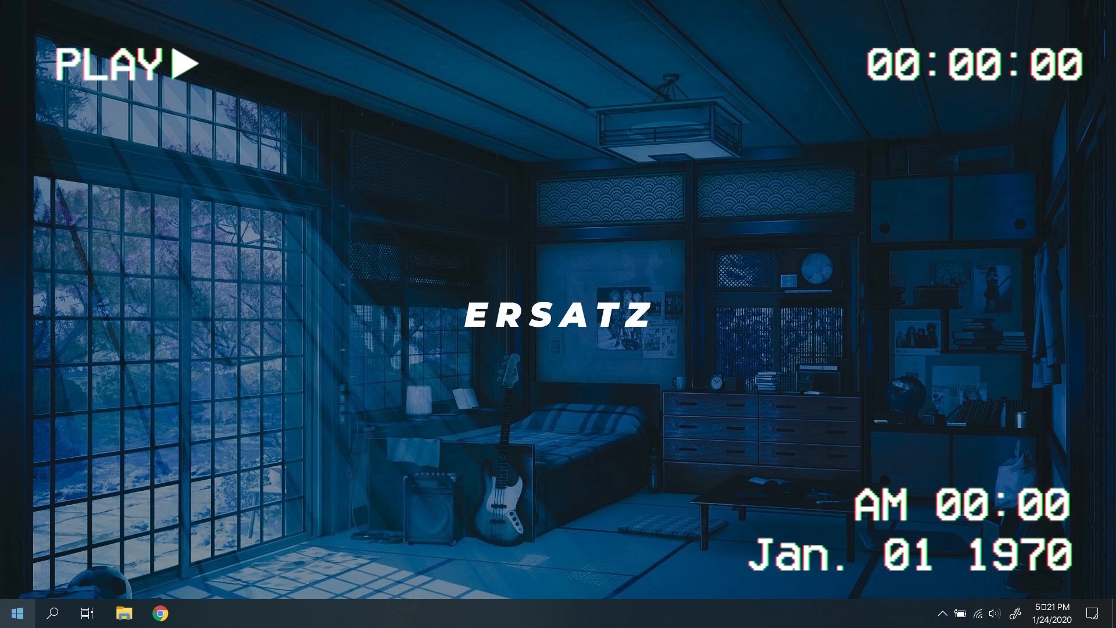
Launch Spark AR Studio and create a blank project.
{"action": "left_click", "coordinate": [17, 613]}
{"action": "left_click", "coordinate": [341, 396]}
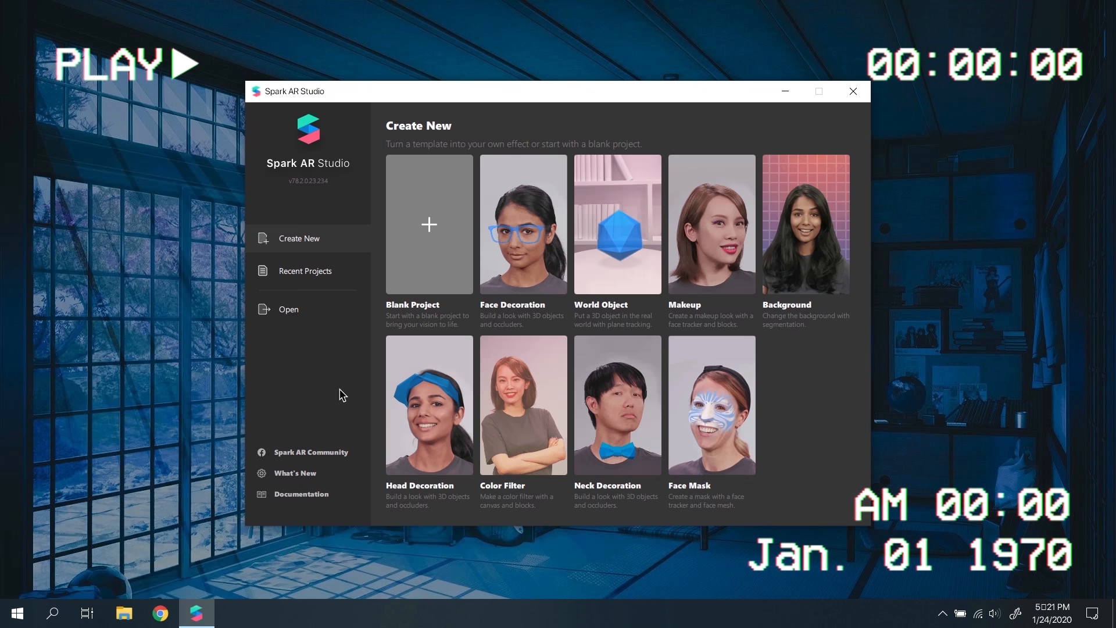
{"action": "left_click", "coordinate": [434, 222]}
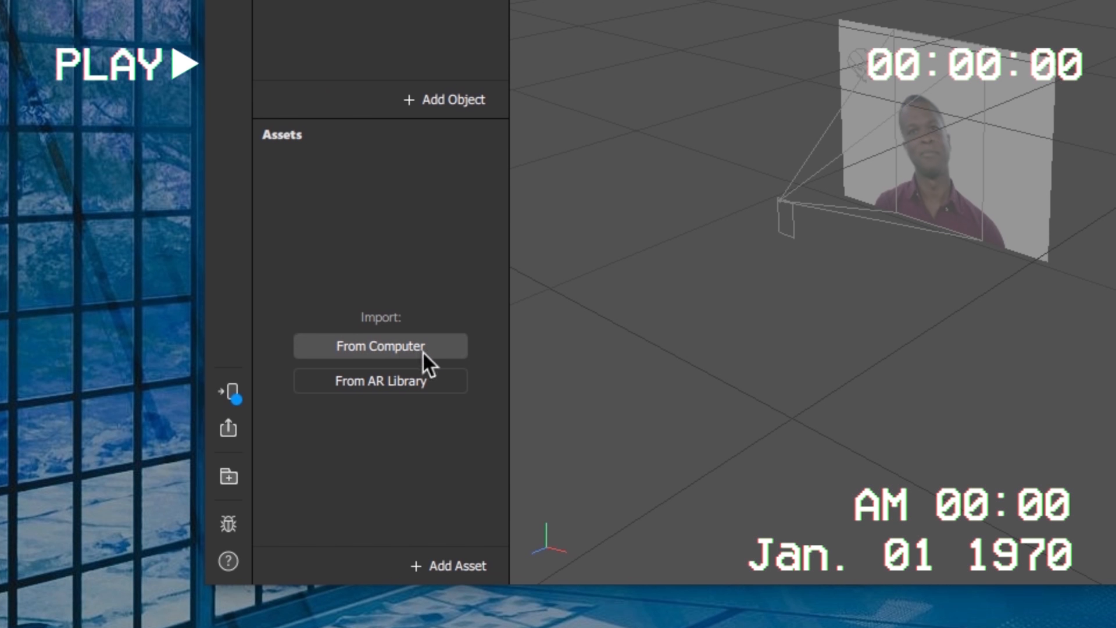
Import dust_1, dust_2, dust_3, dust_4 and FastColorLUT.arp from the muted_film folder on Local Disk (D:).
{"action": "left_click", "coordinate": [294, 427]}
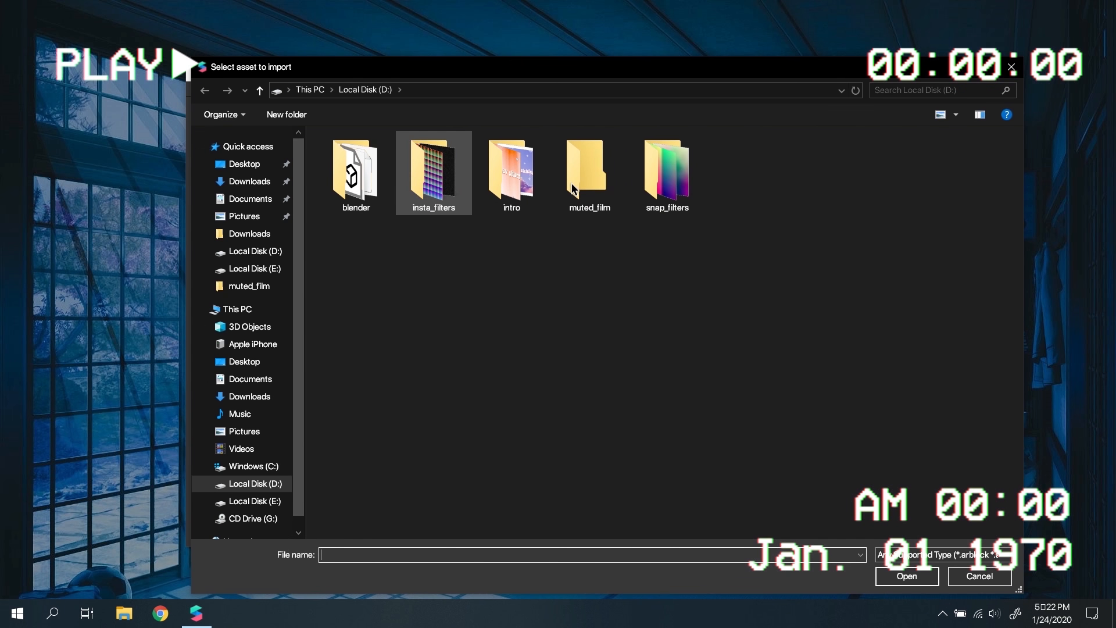
{"action": "left_click", "coordinate": [599, 197]}
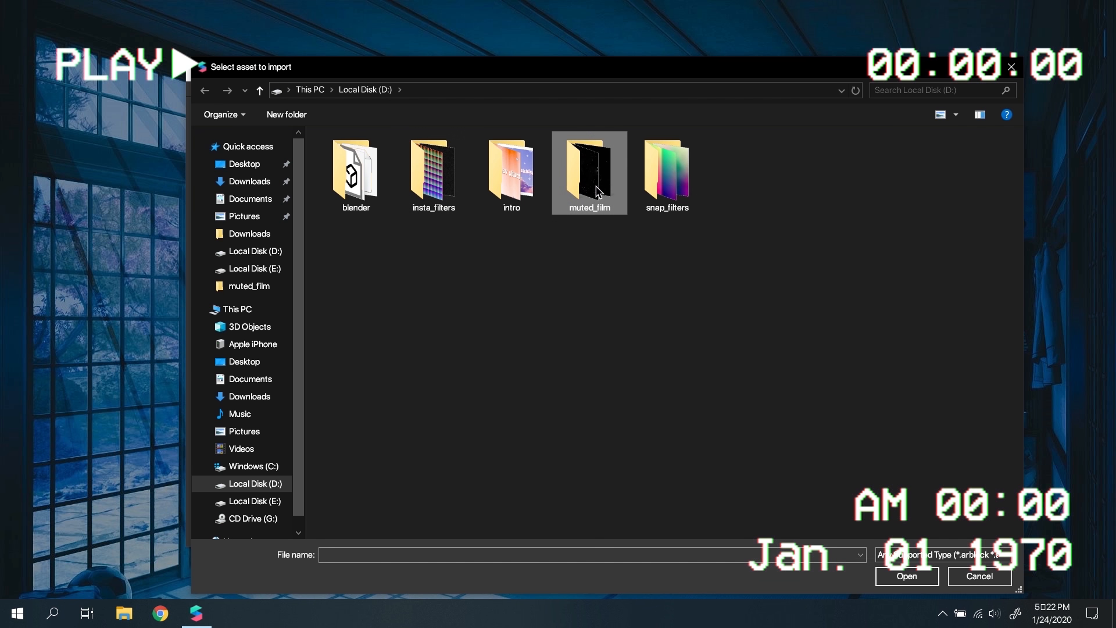
{"action": "double_click", "coordinate": [599, 196]}
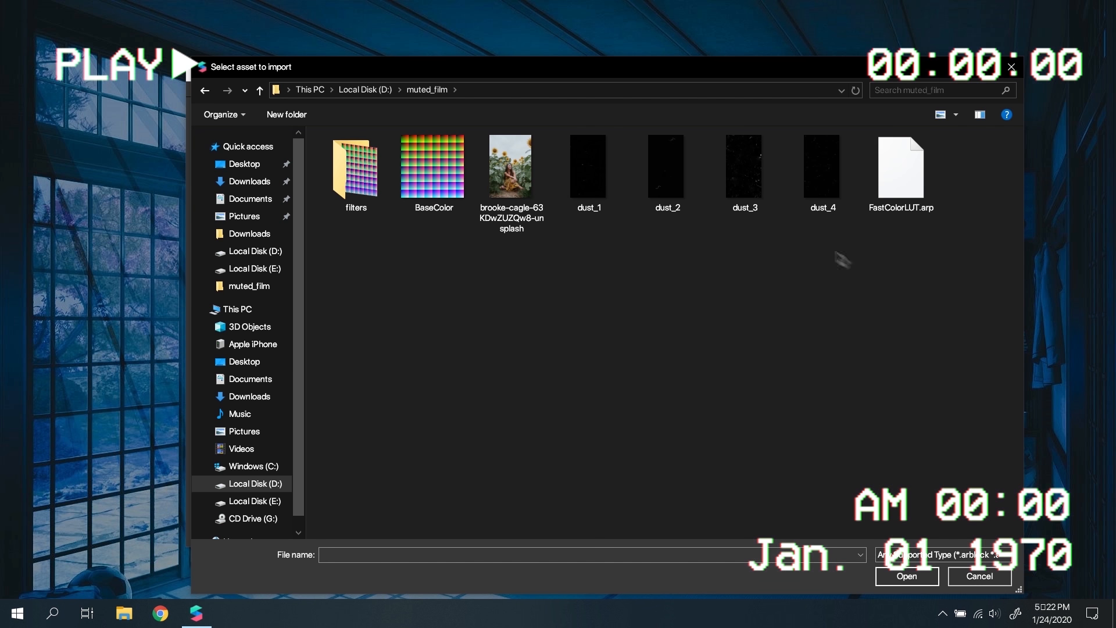
{"action": "left_click_drag", "start_coordinate": [1009, 322], "coordinate": [601, 216]}
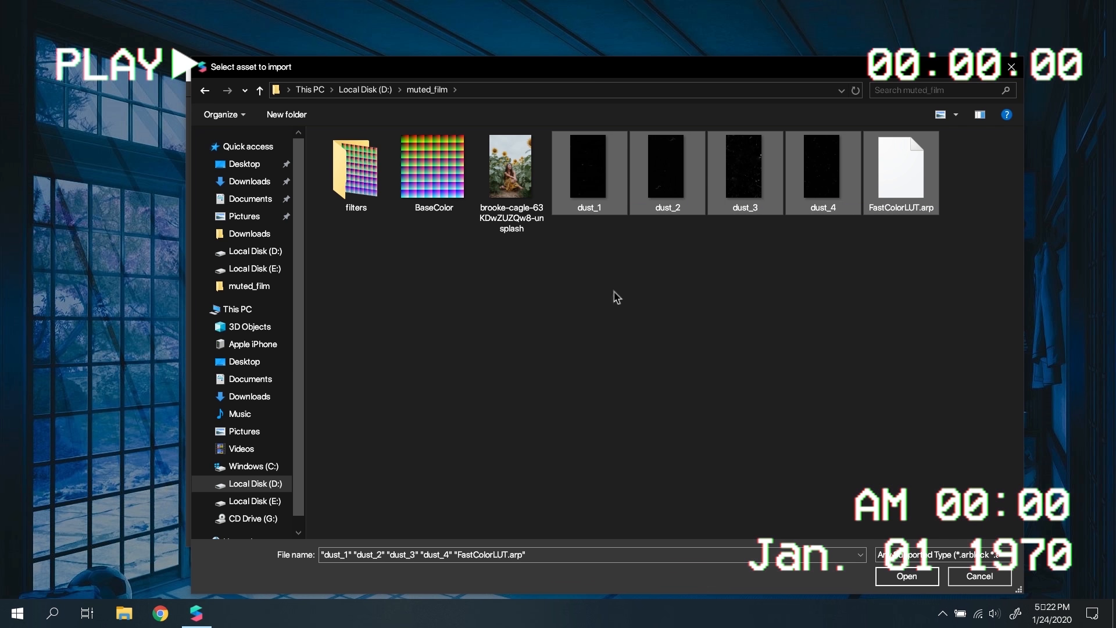
{"action": "left_click", "coordinate": [905, 575]}
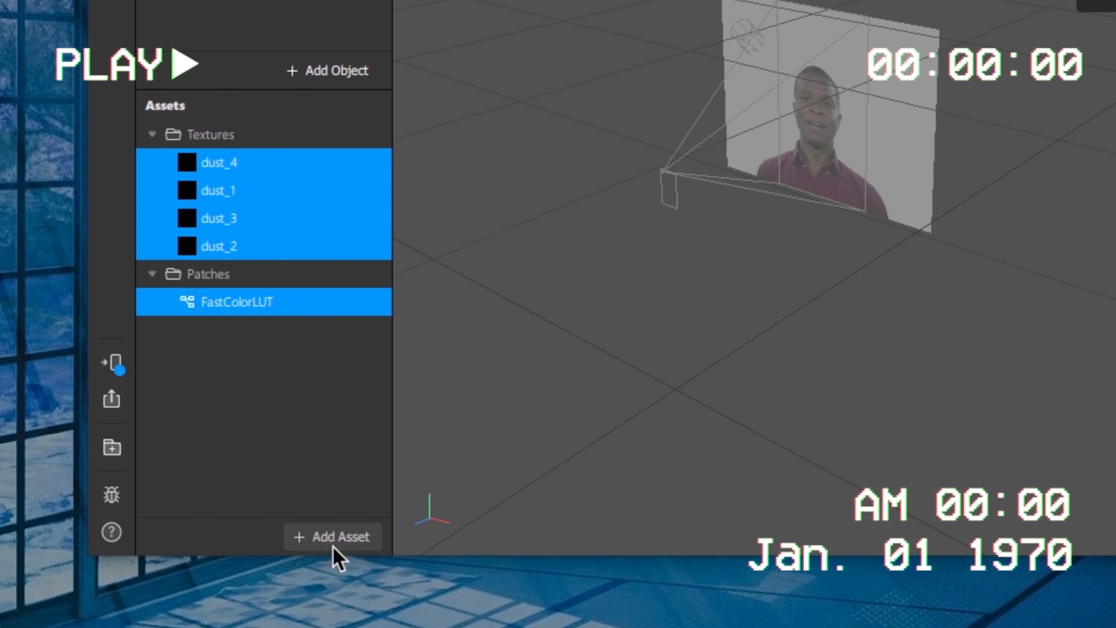
Import the BaseColor texture from the filters subfolder of muted_film.
{"action": "left_click", "coordinate": [332, 541]}
{"action": "left_click", "coordinate": [380, 250]}
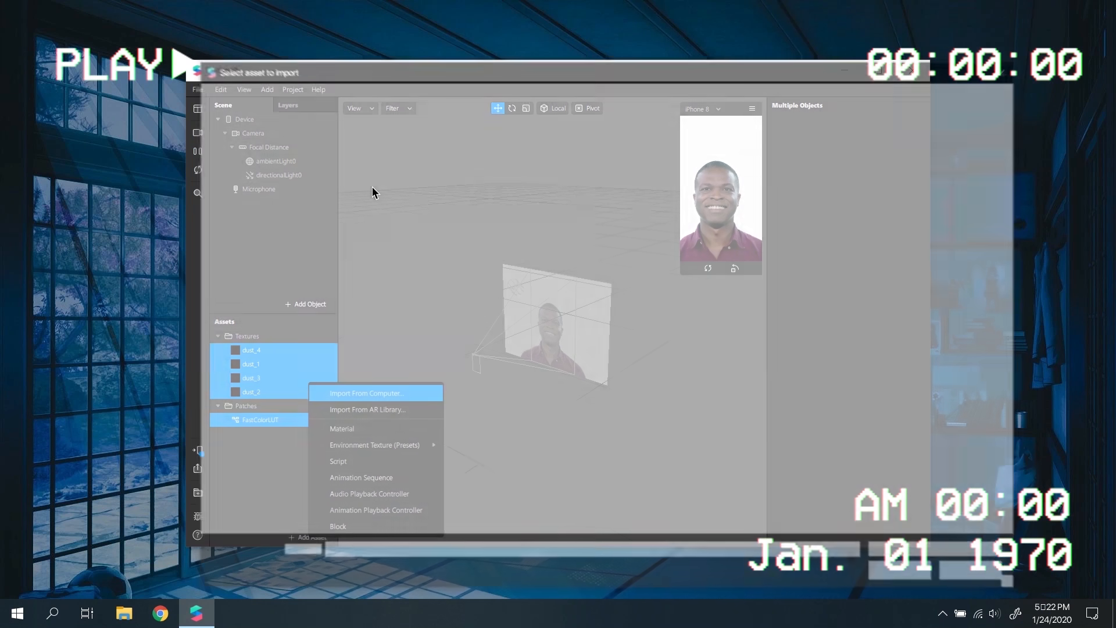
{"action": "double_click", "coordinate": [371, 200]}
{"action": "left_click", "coordinate": [358, 198]}
{"action": "left_click", "coordinate": [889, 574]}
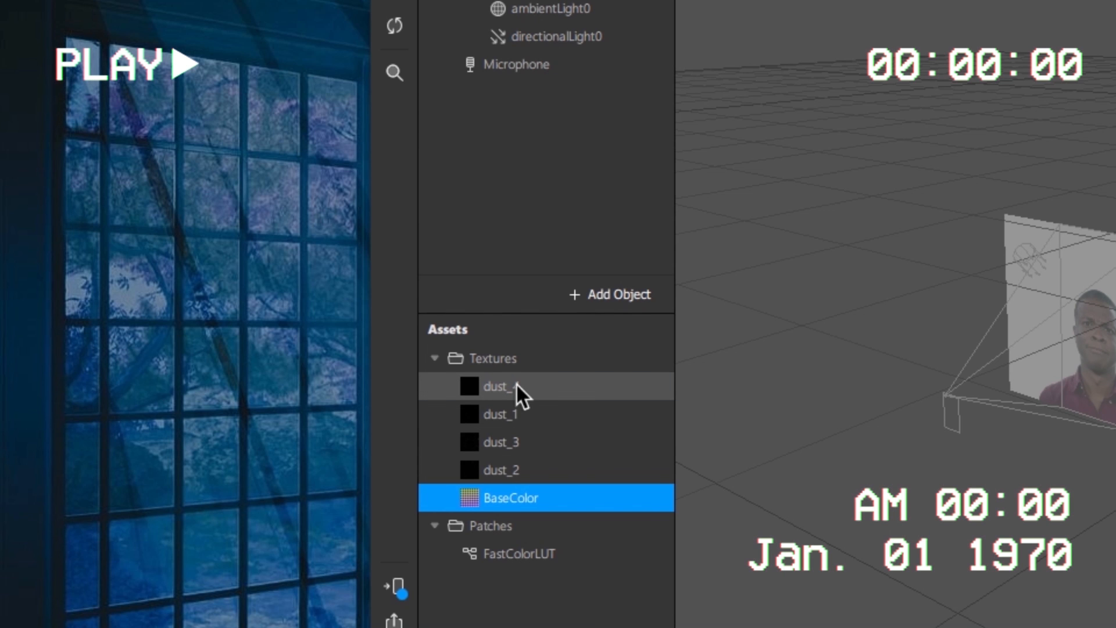
Enable No compression for the dust_4, dust_1, dust_3, dust_2 and BaseColor textures.
{"action": "left_click", "coordinate": [259, 351]}
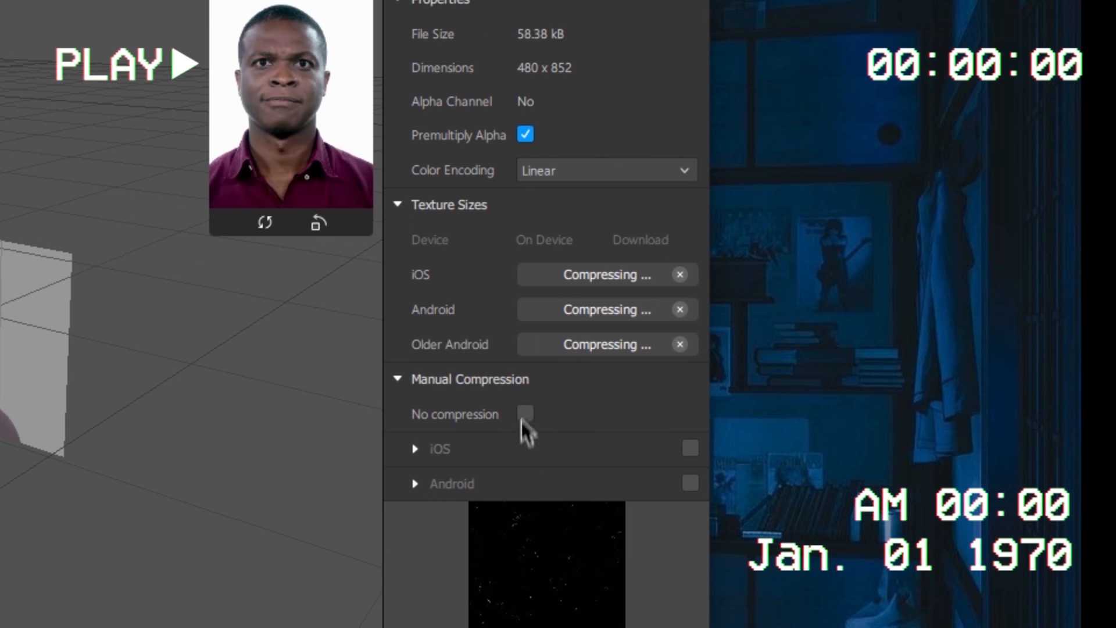
{"action": "left_click", "coordinate": [524, 413]}
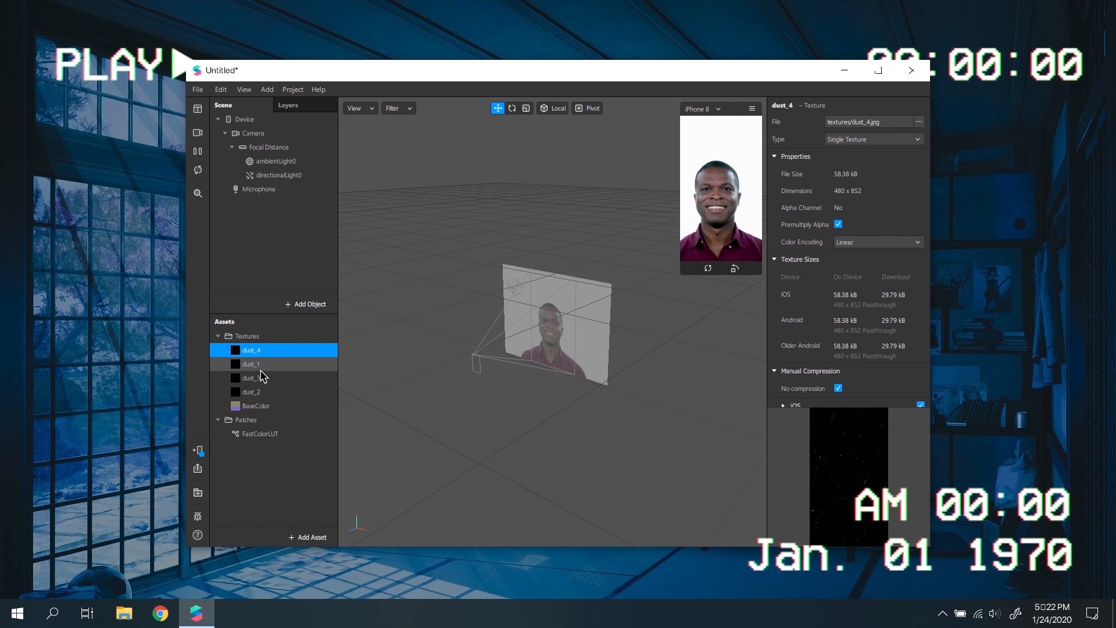
{"action": "key", "text": "Down"}
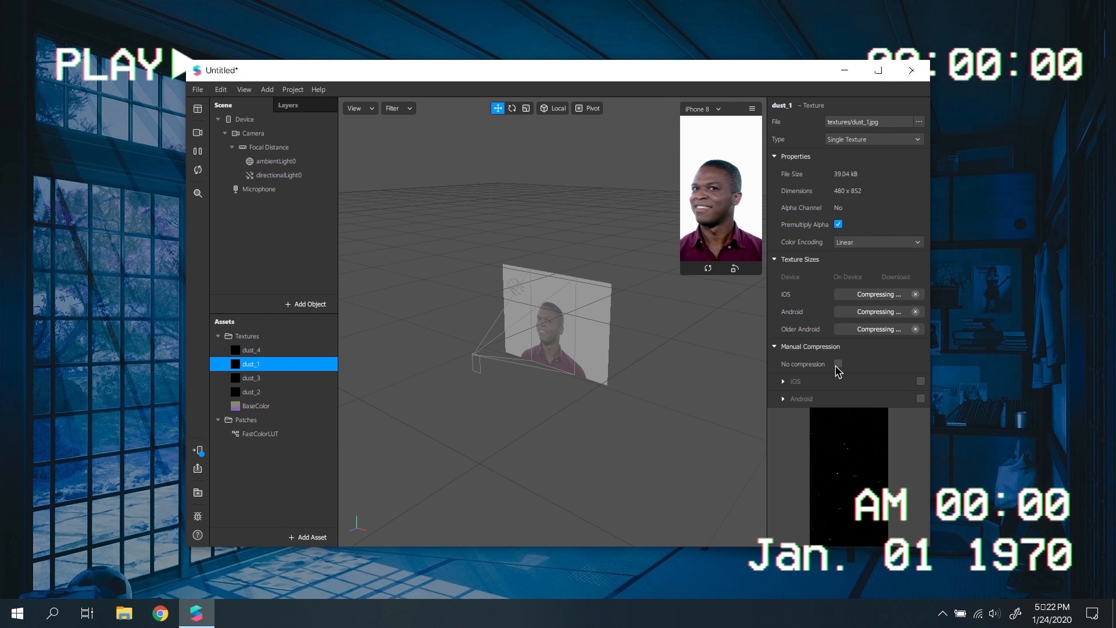
{"action": "left_click", "coordinate": [303, 379]}
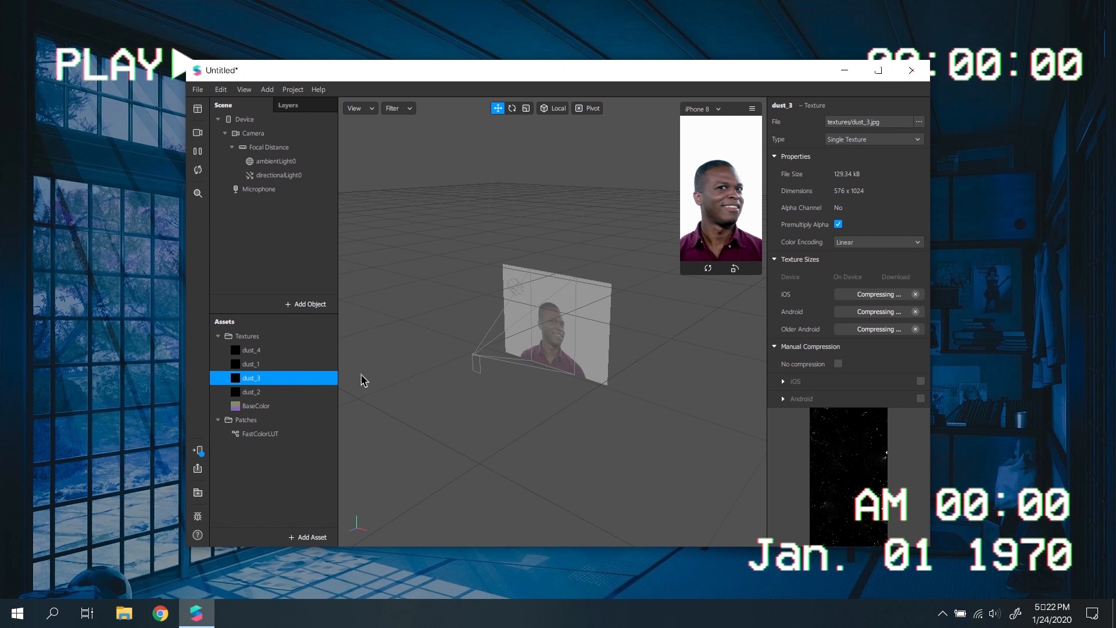
{"action": "left_click", "coordinate": [838, 364]}
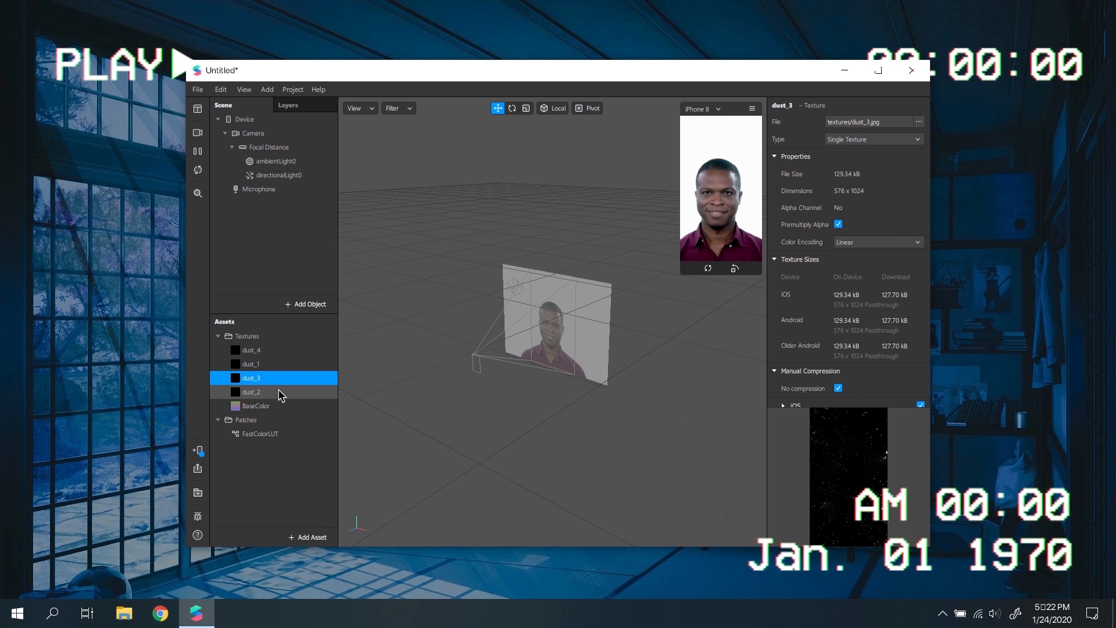
{"action": "left_click", "coordinate": [302, 393]}
{"action": "left_click", "coordinate": [838, 364]}
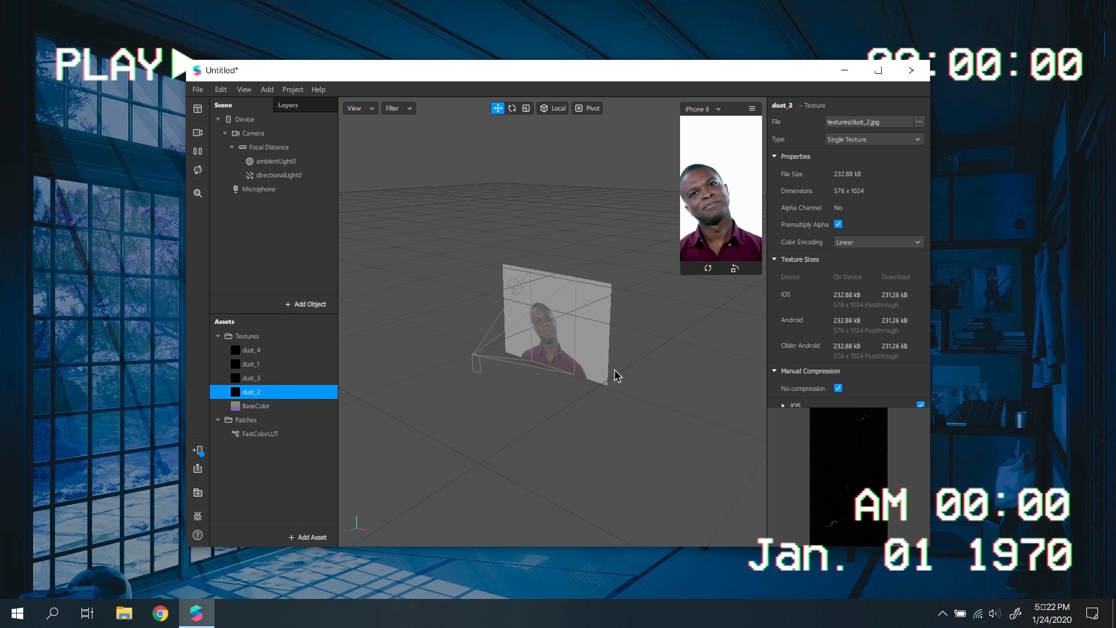
{"action": "left_click", "coordinate": [300, 406]}
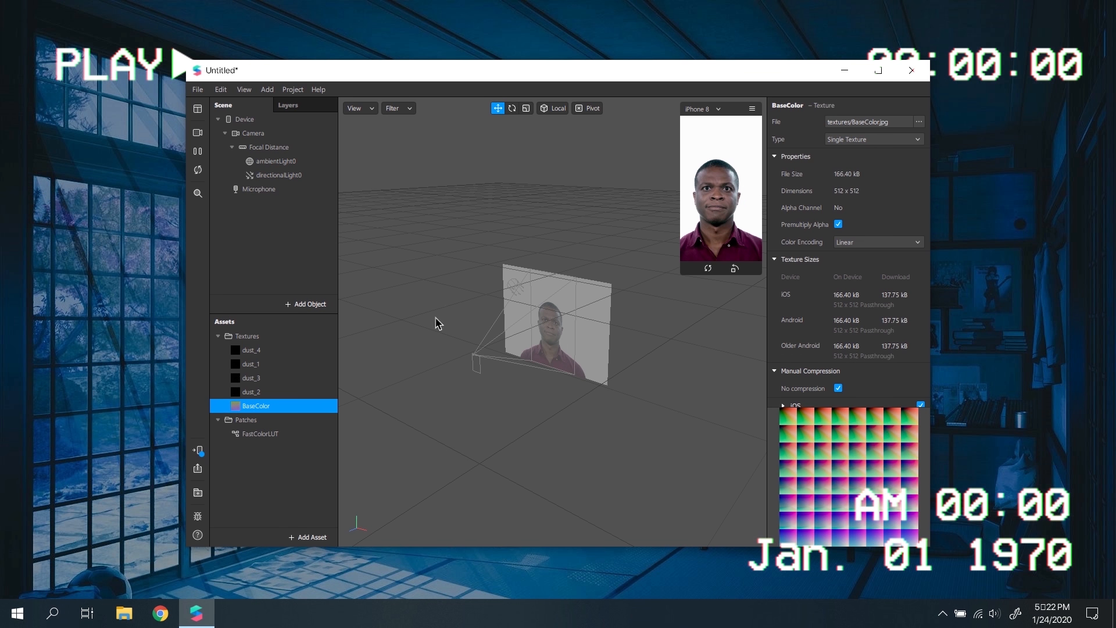
Add a face mesh under Focal Distance and rename it skin.
{"action": "left_click", "coordinate": [251, 340]}
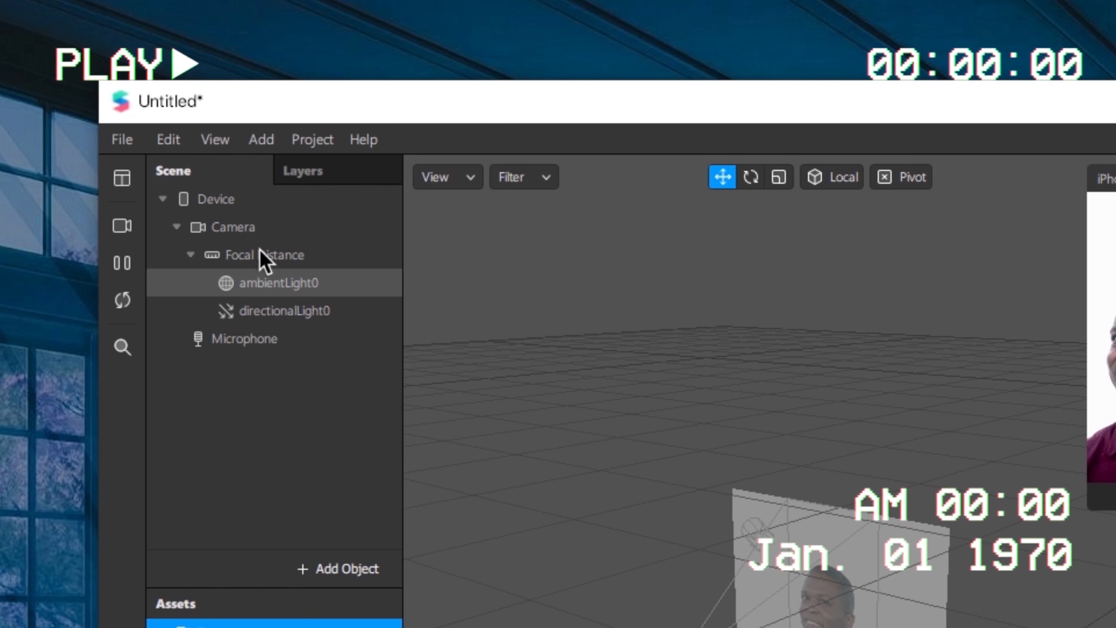
{"action": "right_click", "coordinate": [267, 143]}
{"action": "mouse_move", "coordinate": [340, 267]}
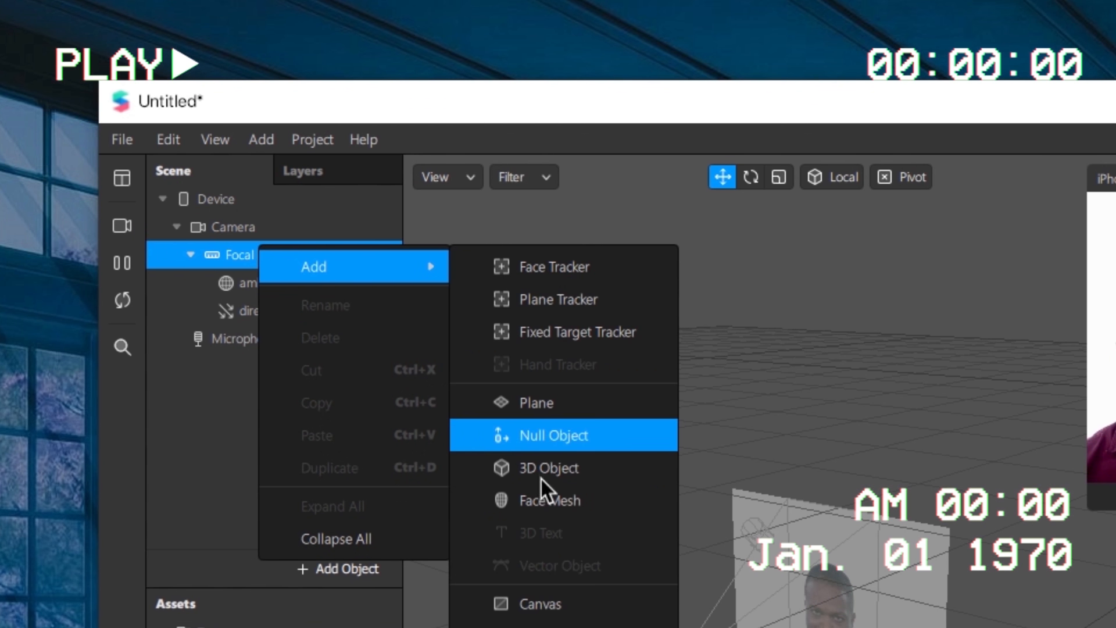
{"action": "left_click", "coordinate": [528, 500]}
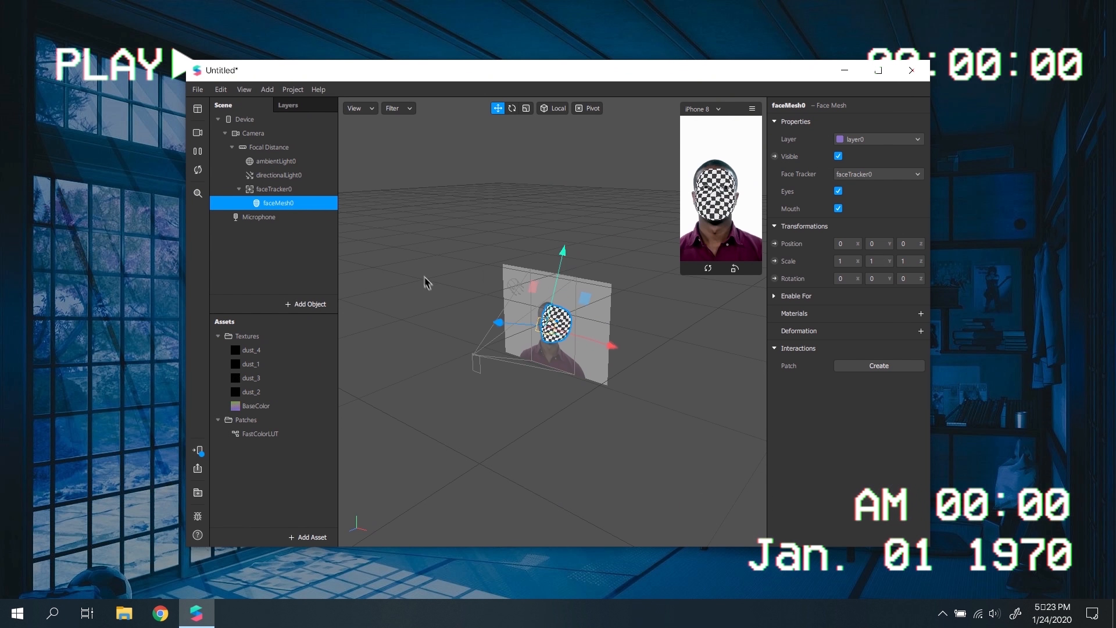
{"action": "right_click", "coordinate": [287, 202]}
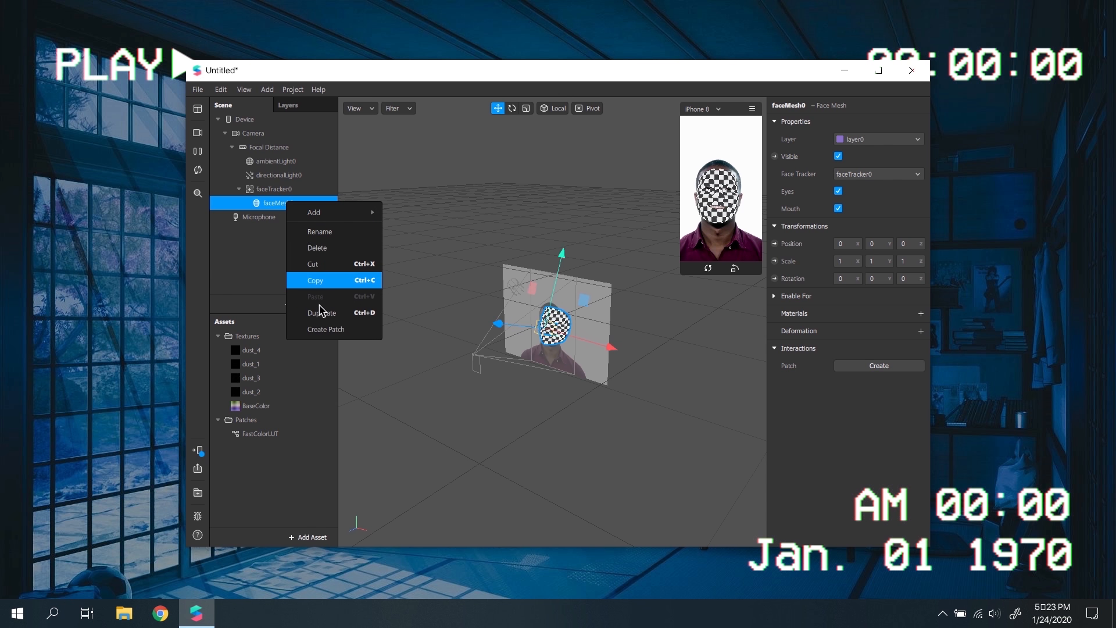
{"action": "left_click", "coordinate": [323, 234]}
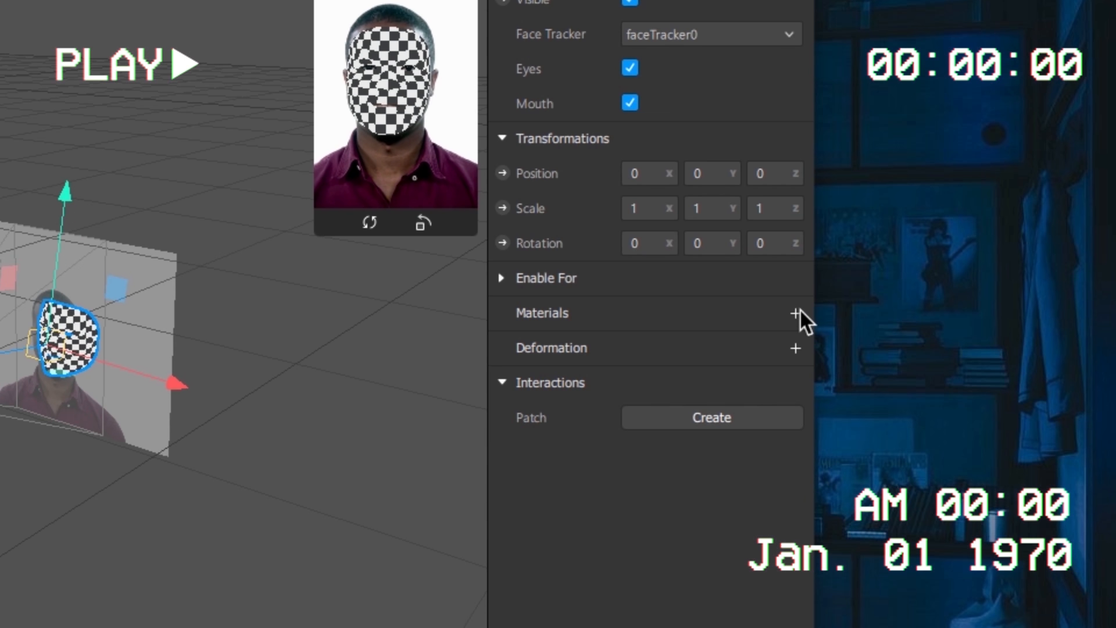
Assign a new material to the skin face mesh and rename that material skin.
{"action": "left_click", "coordinate": [794, 313]}
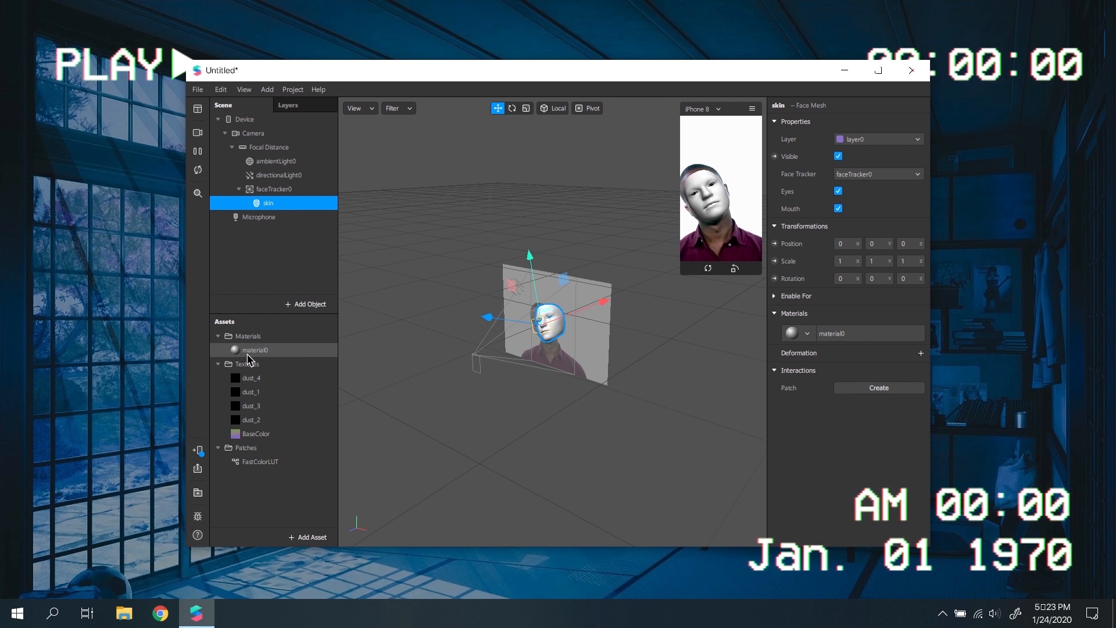
{"action": "right_click", "coordinate": [249, 351]}
{"action": "left_click", "coordinate": [279, 363]}
{"action": "type", "text": "skin"}
{"action": "key", "text": "Return"}
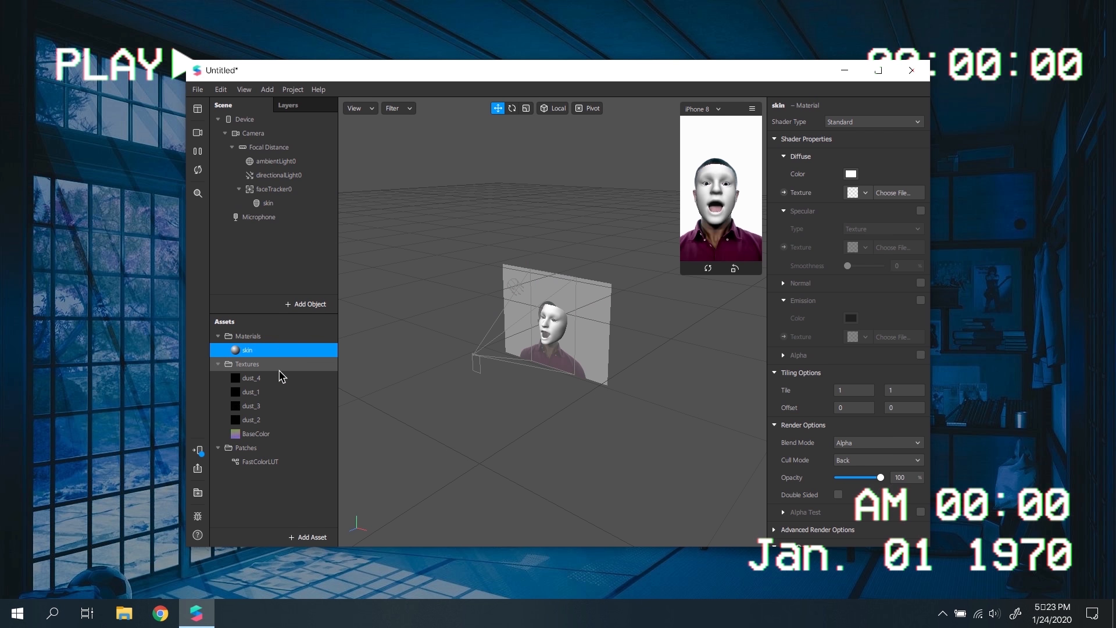
Rename the BaseColor texture as muted_film.
{"action": "right_click", "coordinate": [262, 437]}
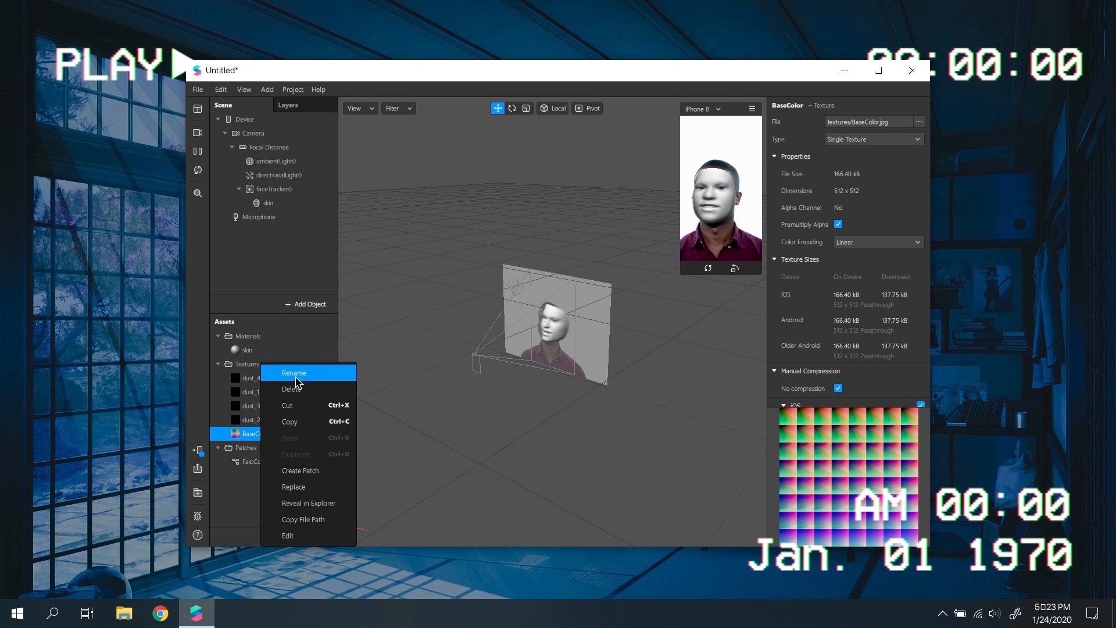
{"action": "left_click", "coordinate": [295, 373]}
{"action": "type", "text": "muted_film"}
{"action": "key", "text": "Return"}
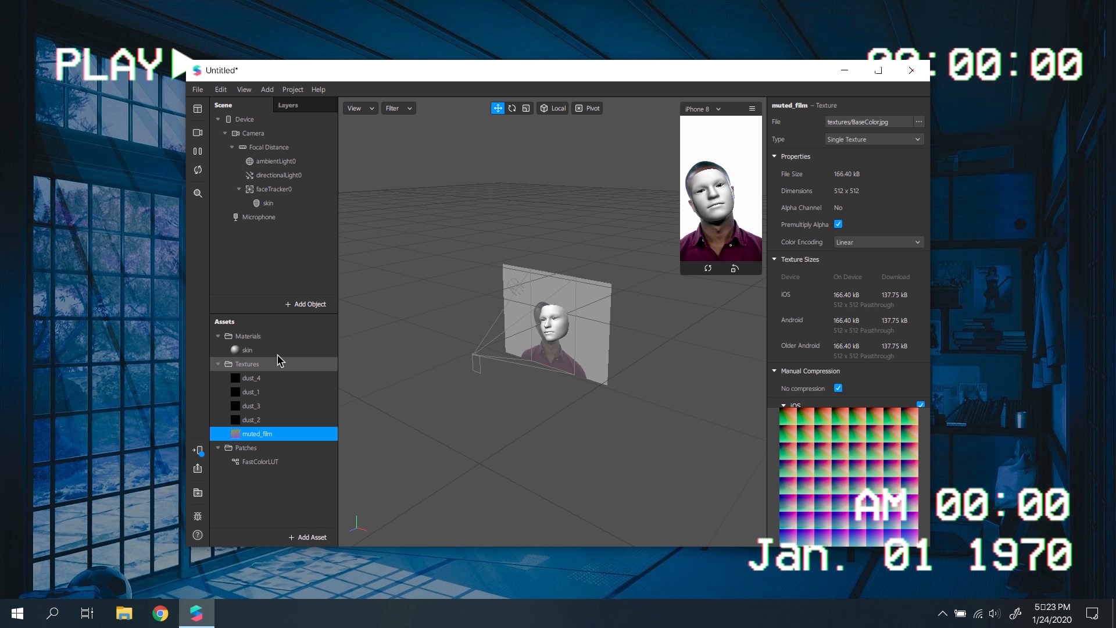
Set the skin material's shader type to Retouching and its skin smoothing to 15%.
{"action": "left_click", "coordinate": [273, 351]}
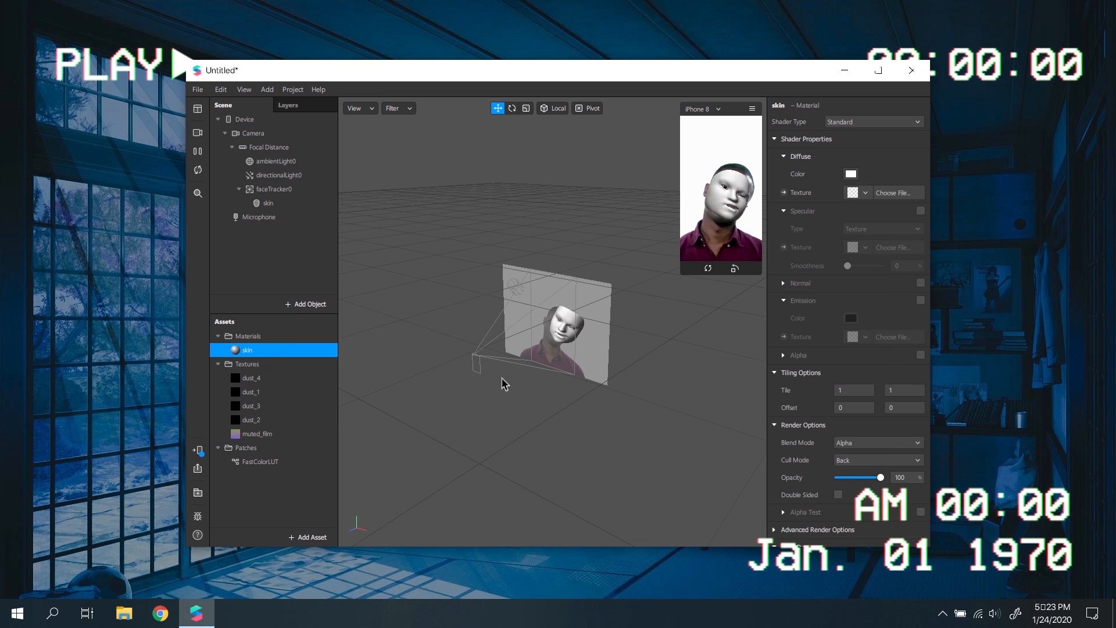
{"action": "left_click", "coordinate": [852, 121]}
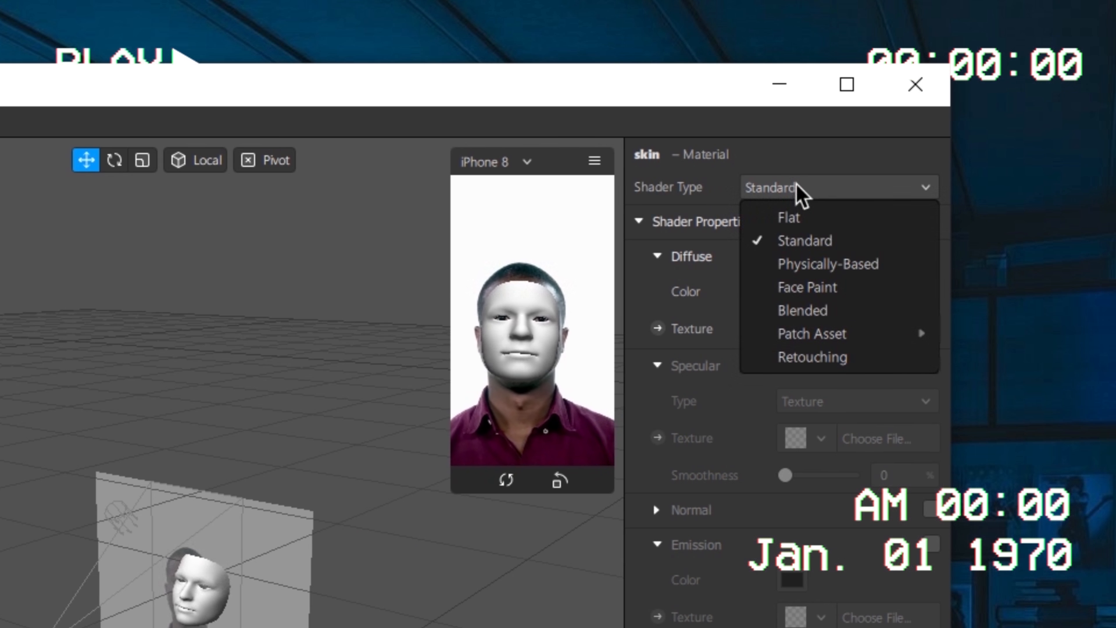
{"action": "left_click", "coordinate": [796, 350]}
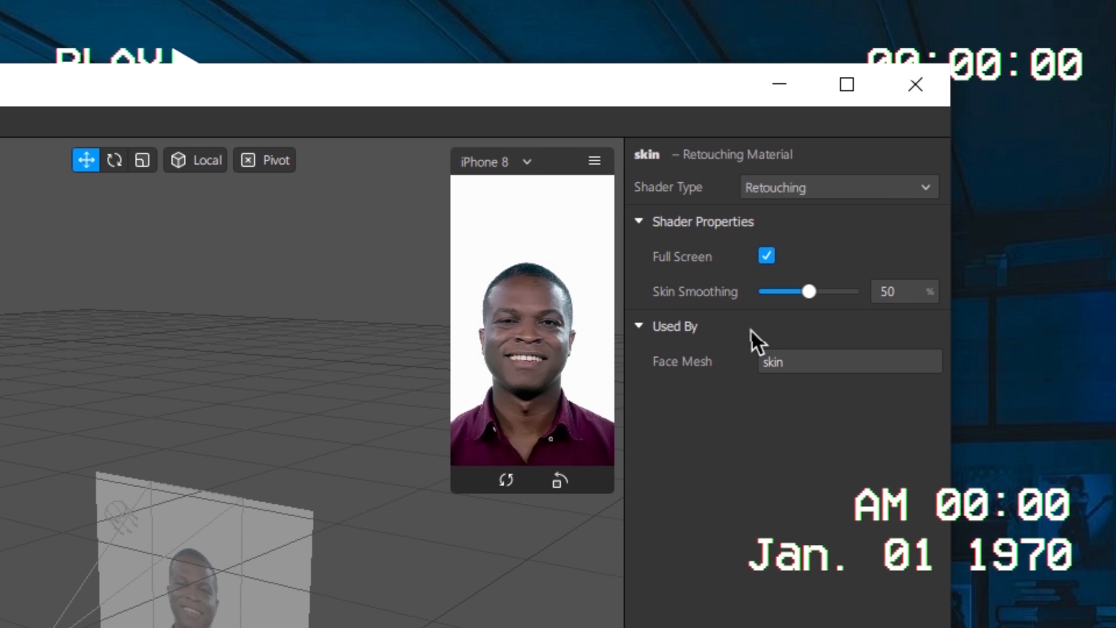
{"action": "left_click", "coordinate": [779, 292]}
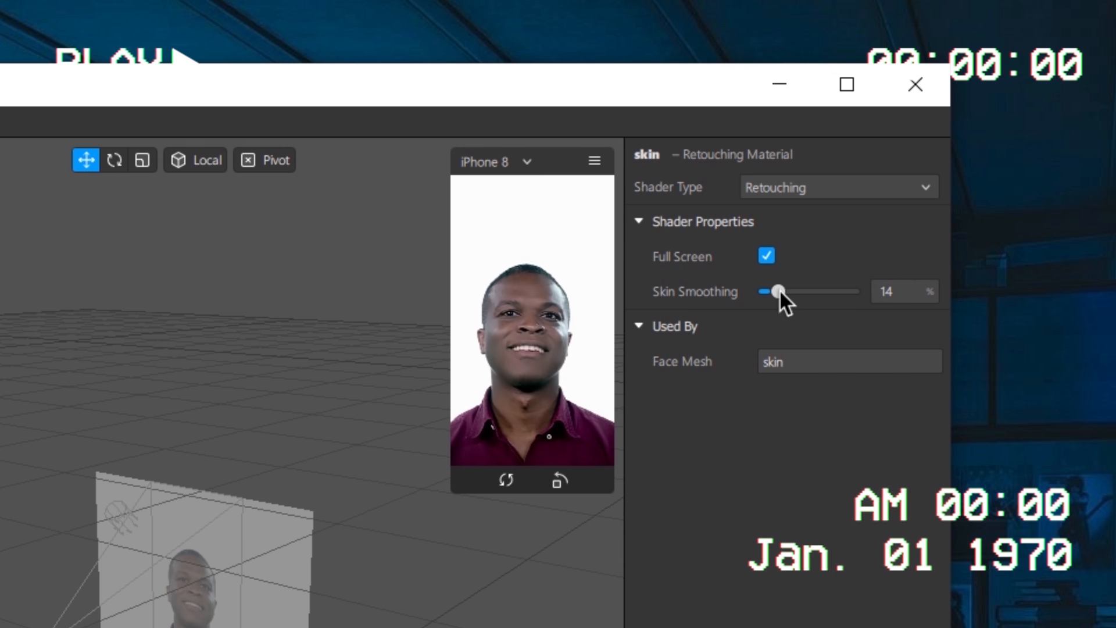
{"action": "left_click_drag", "start_coordinate": [782, 289], "coordinate": [777, 289]}
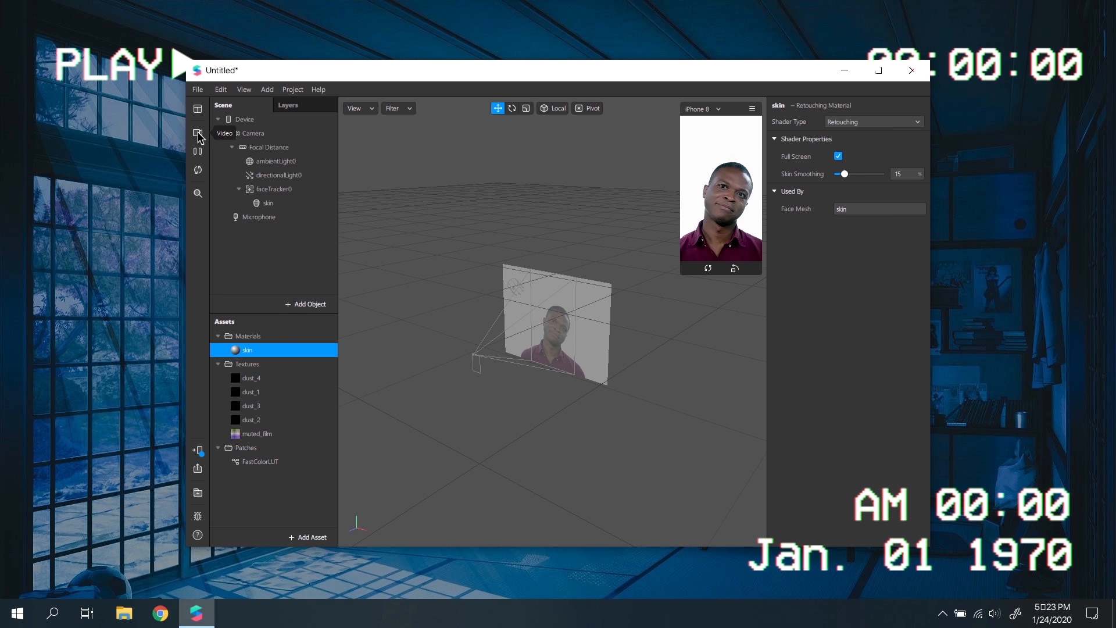
Preview the effect on the simulation video of the woman with short red hair and enlarge the simulator.
{"action": "left_click", "coordinate": [198, 135]}
{"action": "left_click", "coordinate": [291, 196]}
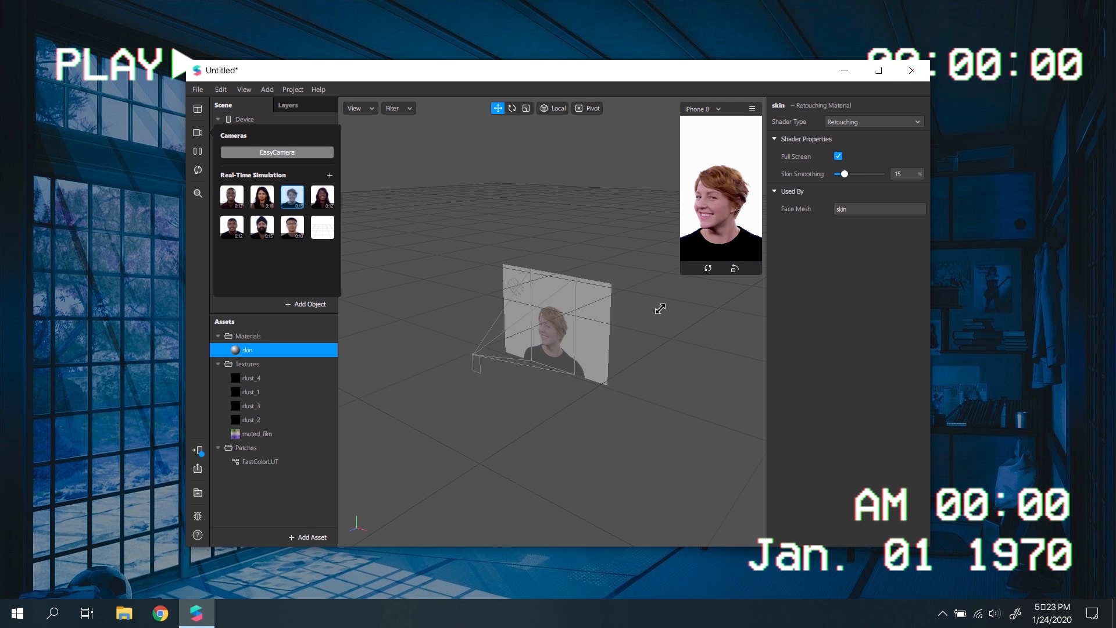
{"action": "left_click_drag", "start_coordinate": [671, 289], "coordinate": [641, 342]}
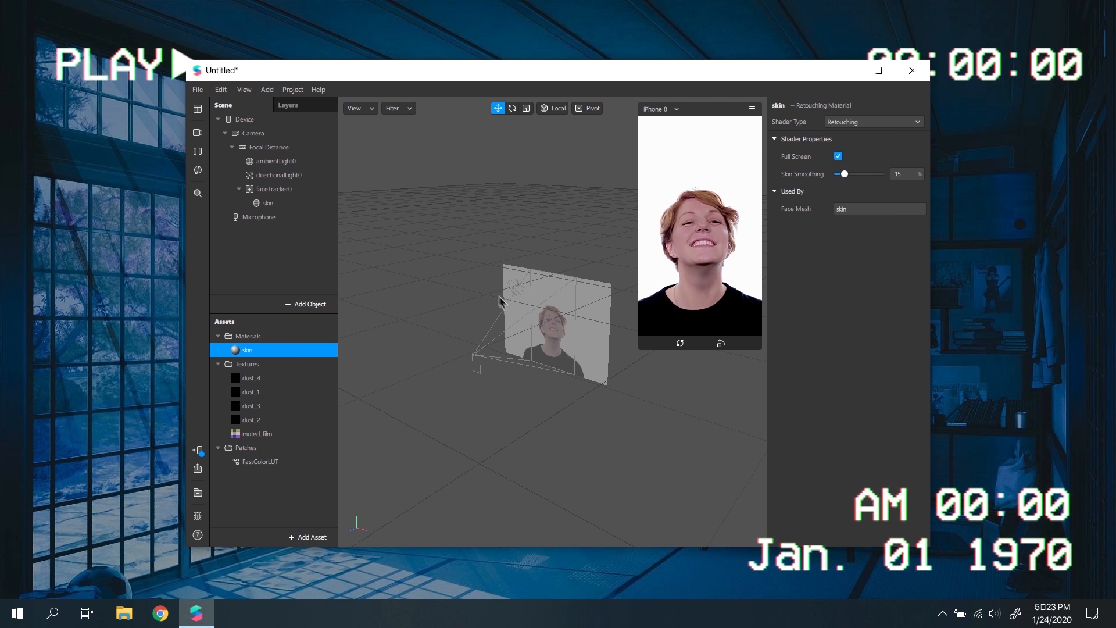
Show the Patch Editor.
{"action": "left_click", "coordinate": [289, 90]}
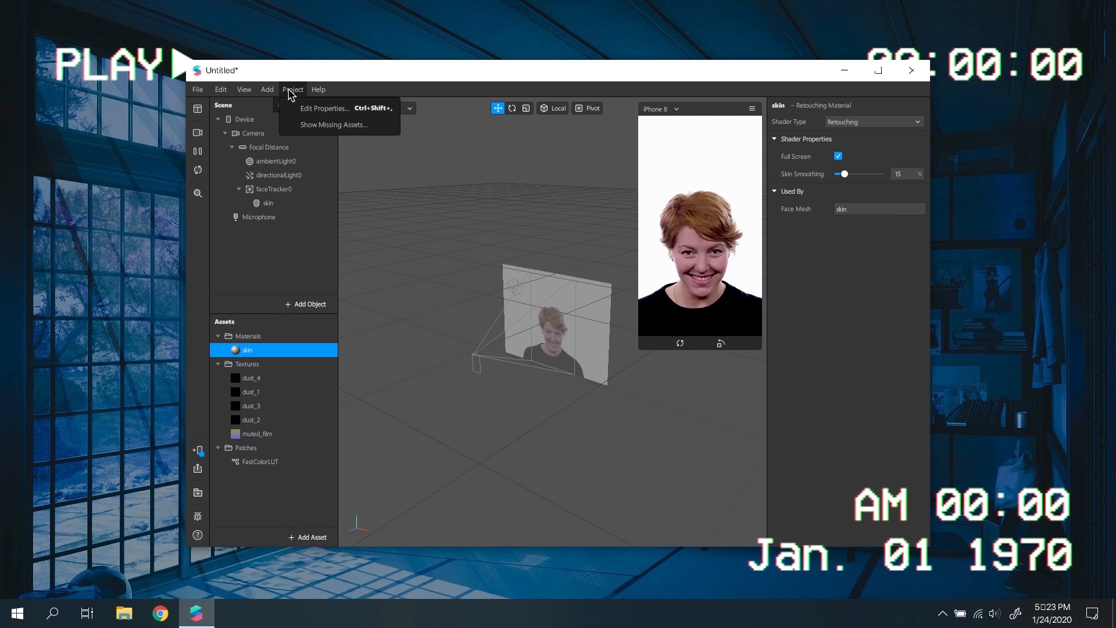
{"action": "left_click", "coordinate": [268, 91]}
{"action": "left_click", "coordinate": [250, 91]}
{"action": "left_click", "coordinate": [249, 91]}
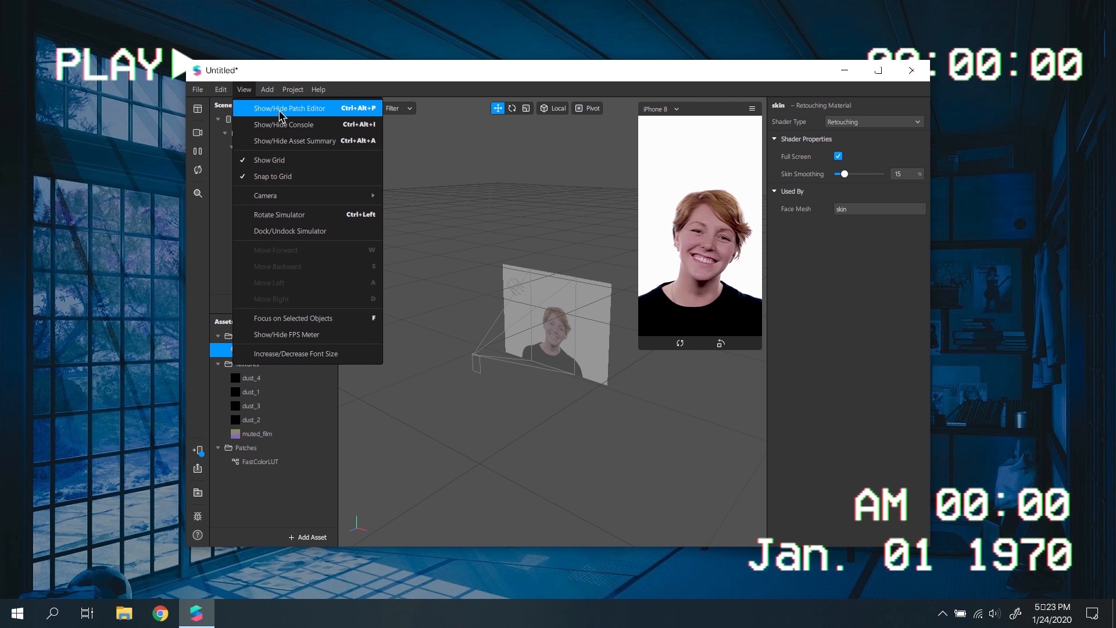
{"action": "left_click", "coordinate": [282, 110]}
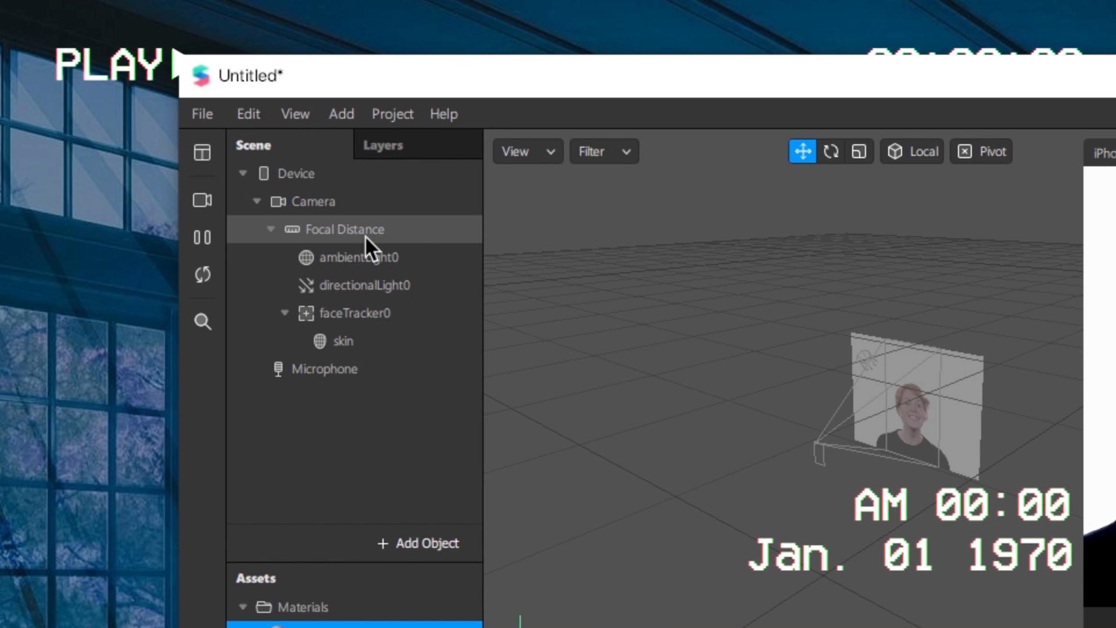
Add a canvas under Focal Distance and add a rectangle inside that canvas.
{"action": "left_click", "coordinate": [279, 150]}
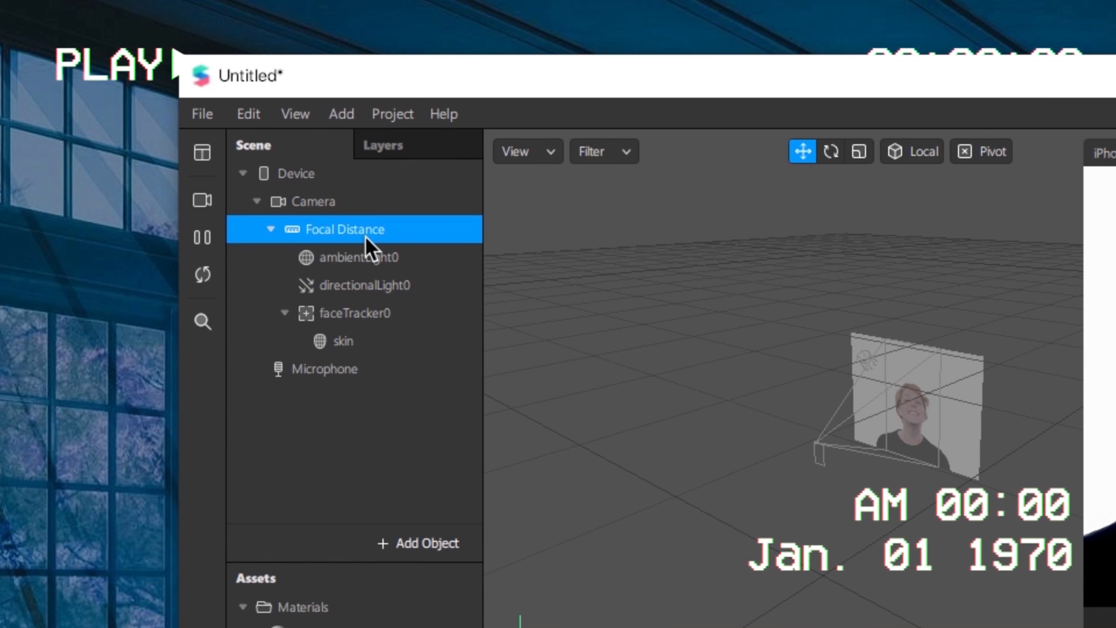
{"action": "right_click", "coordinate": [365, 236]}
{"action": "mouse_move", "coordinate": [422, 256]}
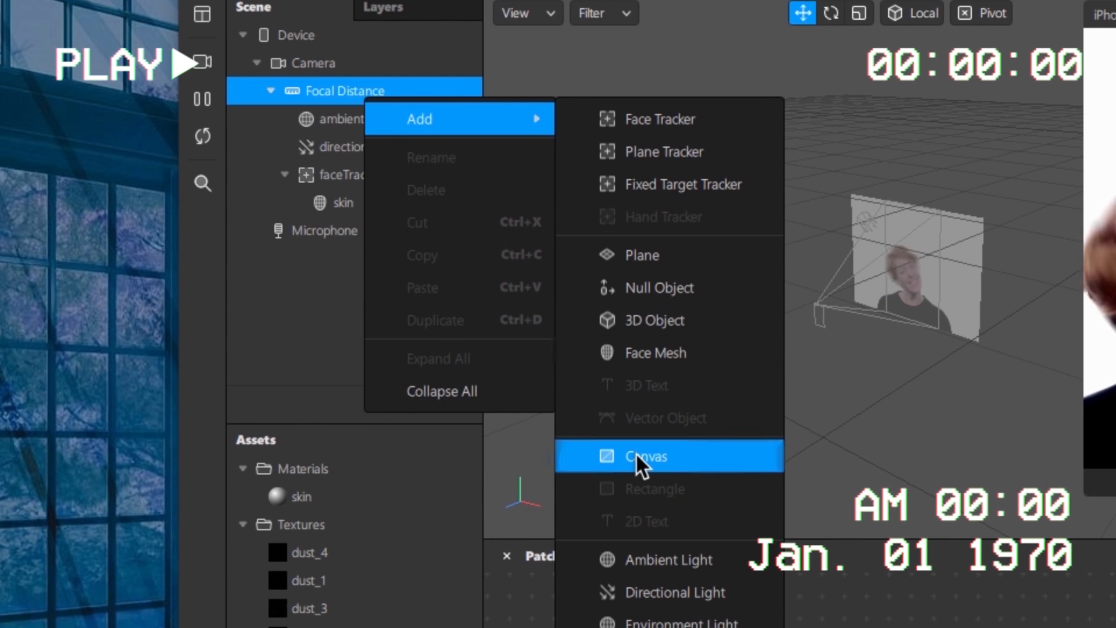
{"action": "left_click", "coordinate": [642, 598]}
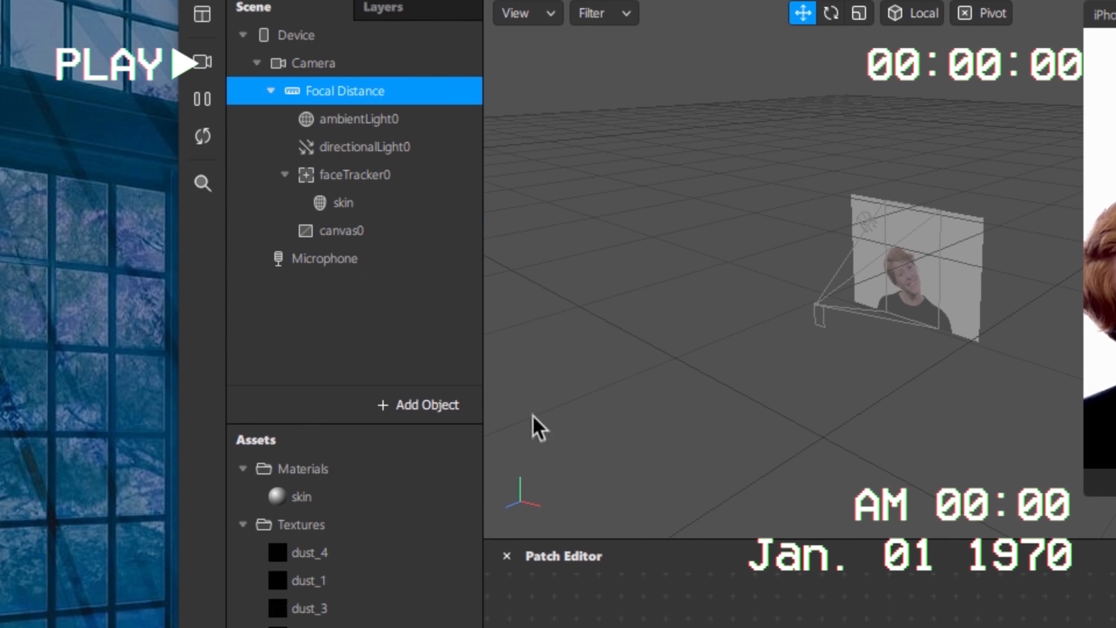
{"action": "right_click", "coordinate": [346, 233]}
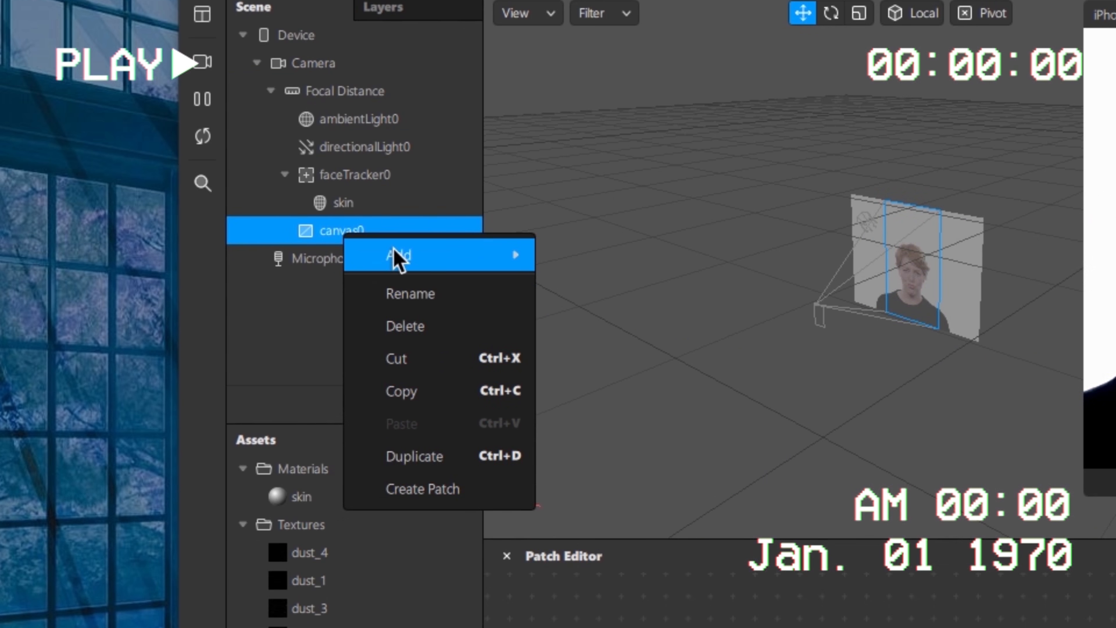
{"action": "mouse_move", "coordinate": [398, 259]}
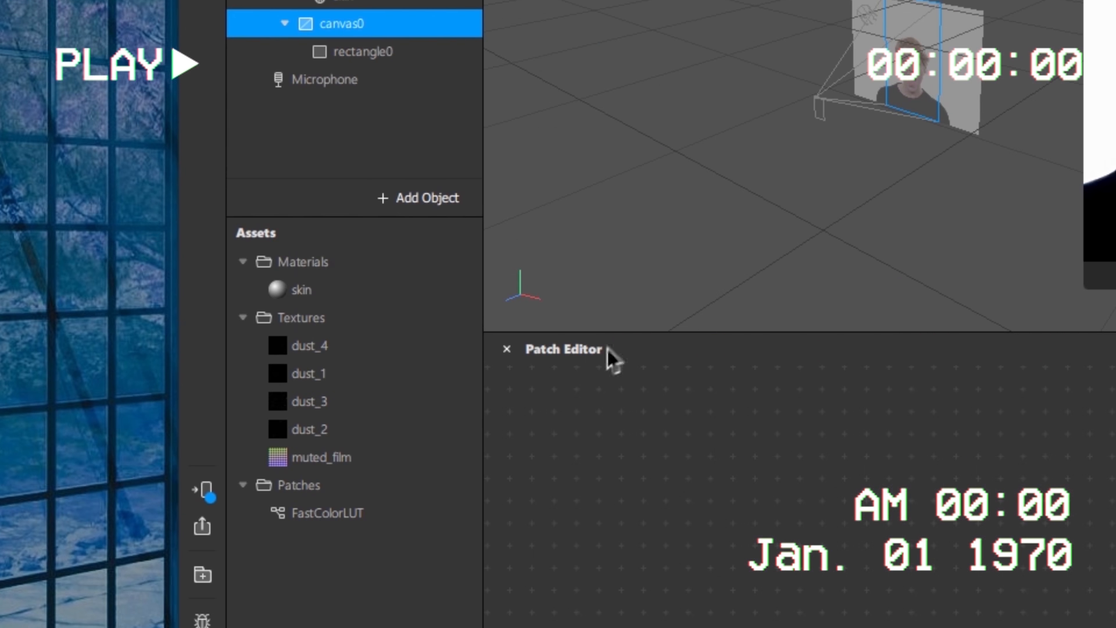
Set the rectangle's size to fill both the width and the height of the canvas.
{"action": "left_click", "coordinate": [378, 52]}
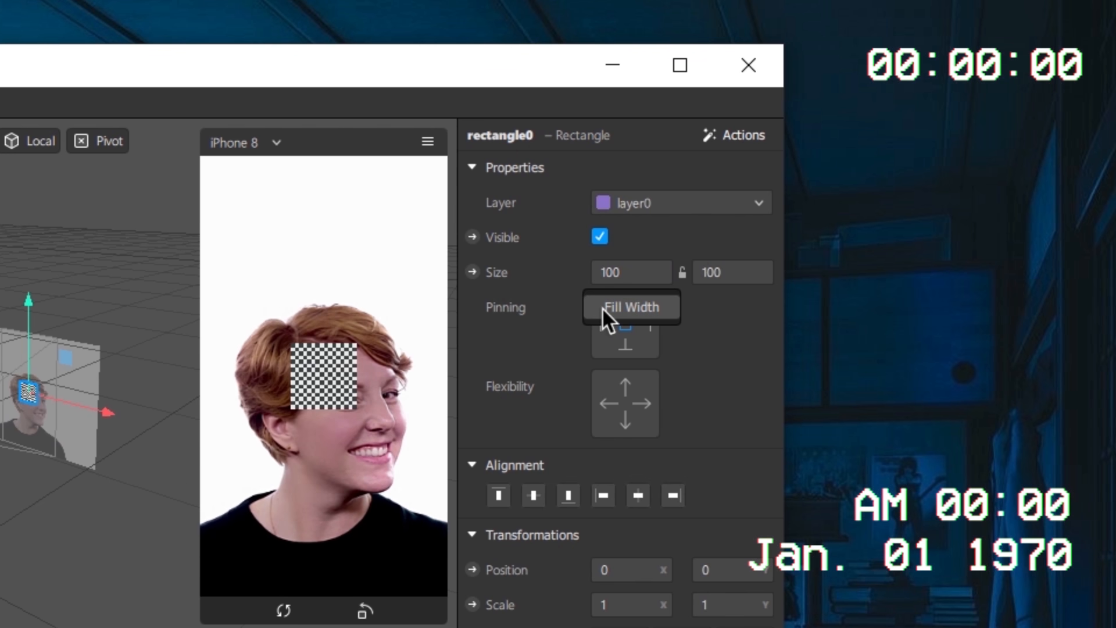
{"action": "left_click", "coordinate": [601, 307]}
{"action": "mouse_move", "coordinate": [706, 300]}
{"action": "left_click", "coordinate": [712, 305]}
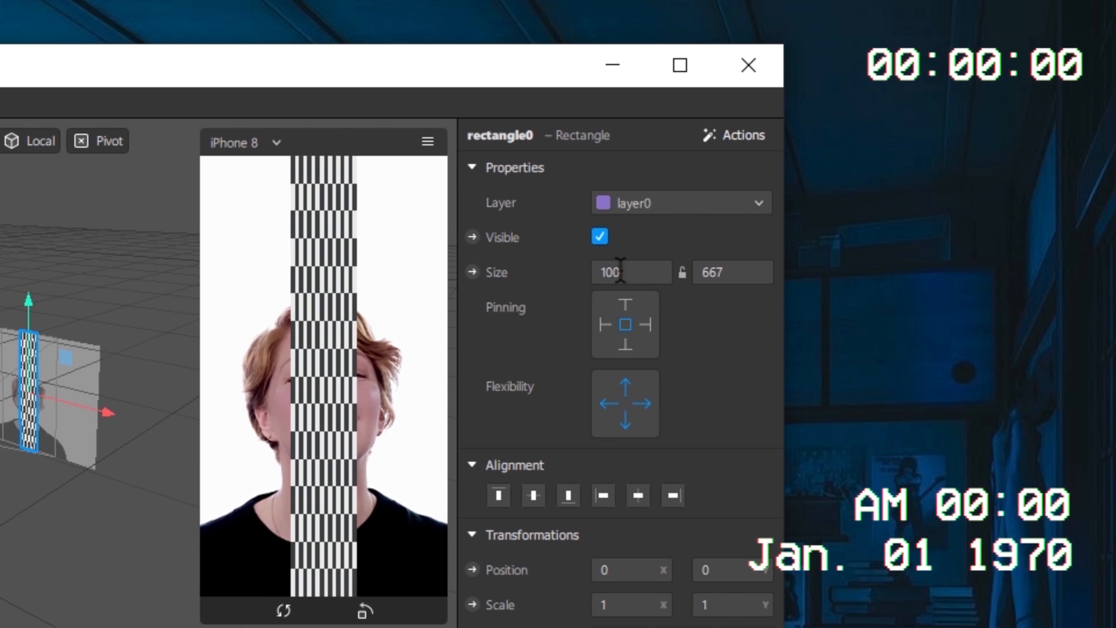
{"action": "mouse_move", "coordinate": [631, 273]}
{"action": "left_click", "coordinate": [634, 310]}
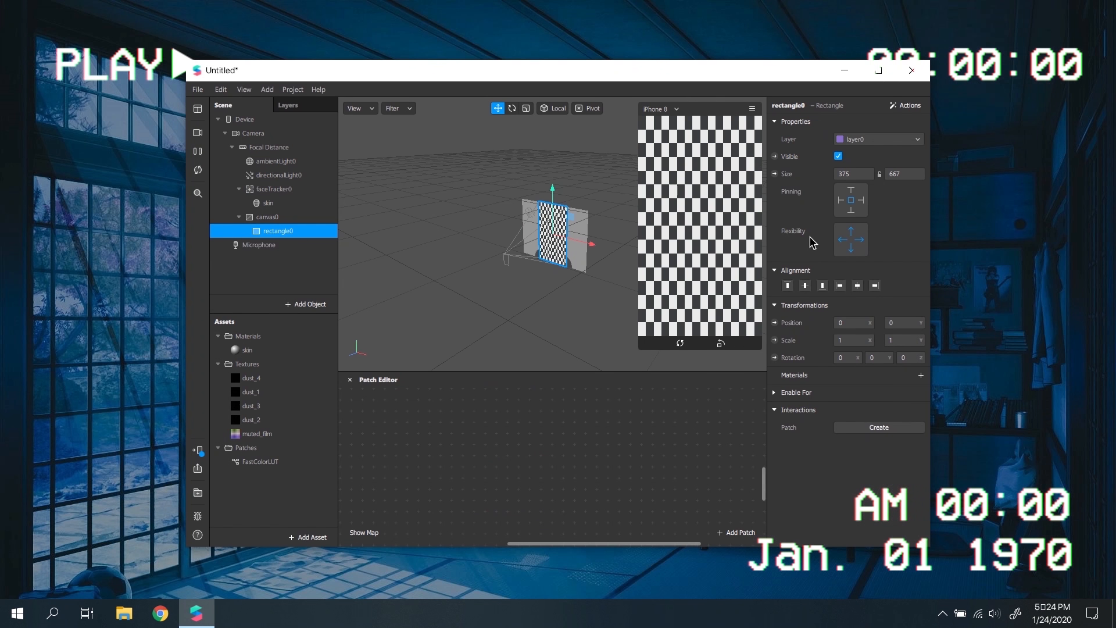
Rename the rectangle in the canvas as color.
{"action": "right_click", "coordinate": [279, 232]}
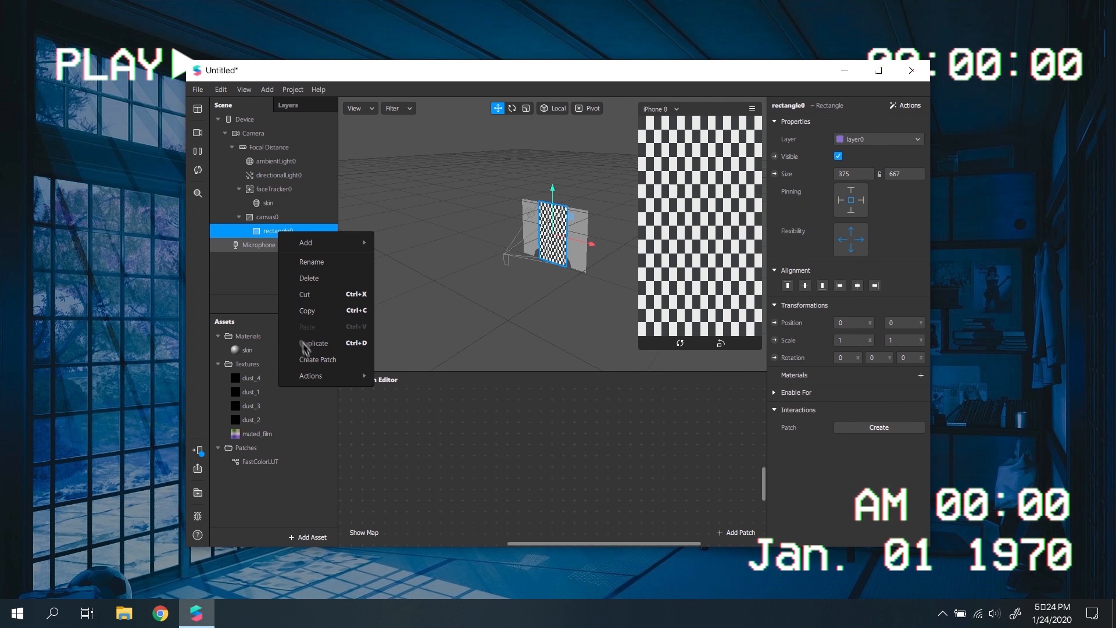
{"action": "left_click", "coordinate": [314, 263]}
{"action": "type", "text": "color"}
{"action": "key", "text": "Return"}
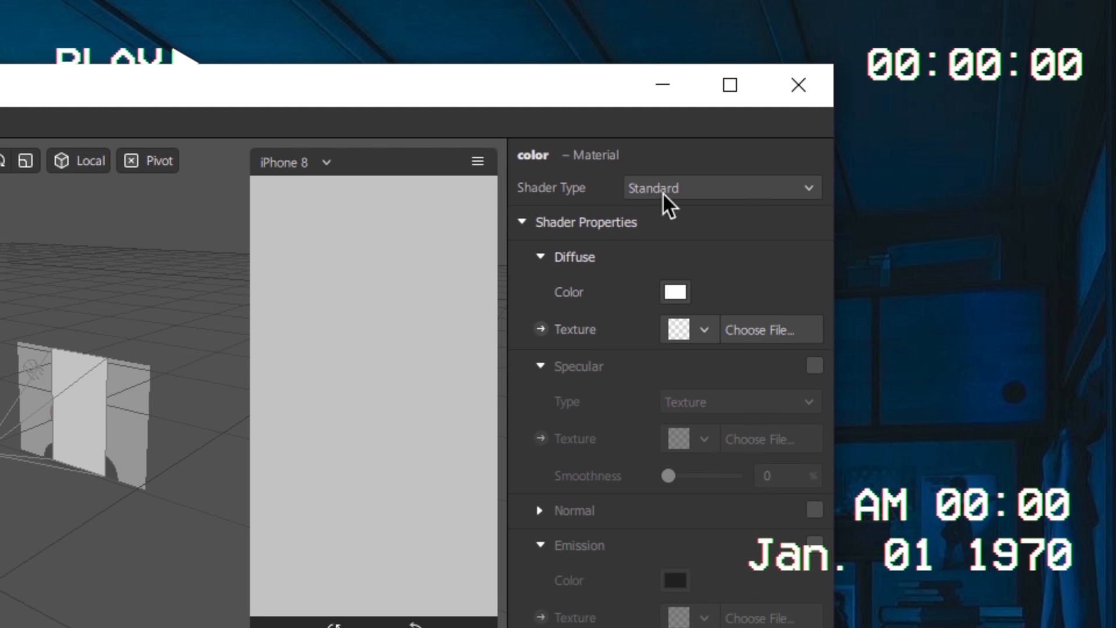
Set the color material's shader type to Flat and create a patch for its diffuse texture.
{"action": "left_click", "coordinate": [662, 190]}
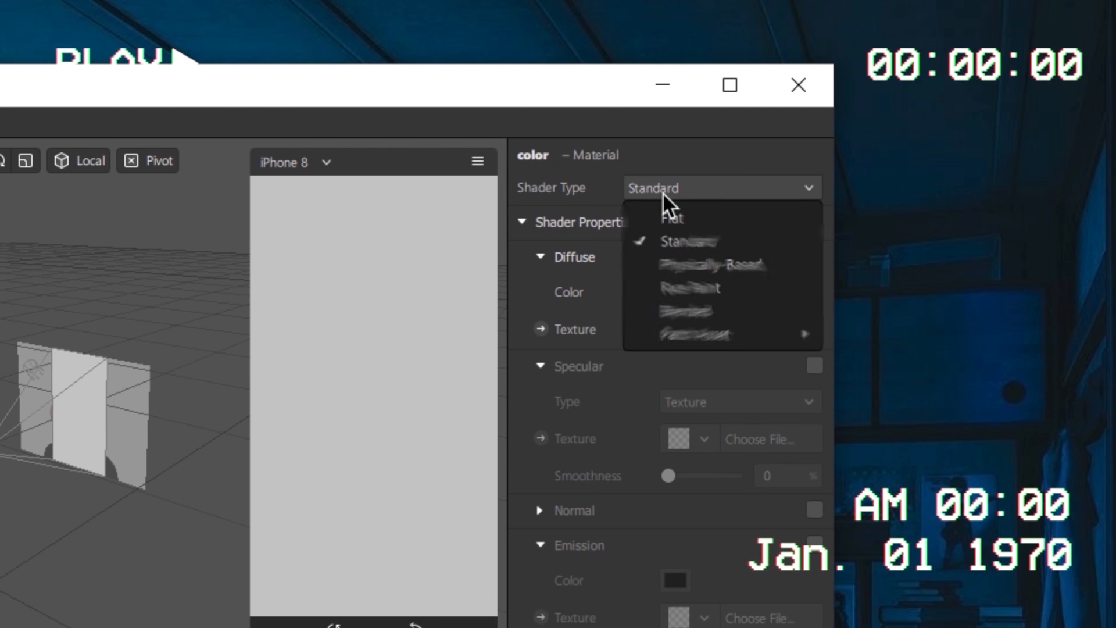
{"action": "left_click", "coordinate": [723, 216]}
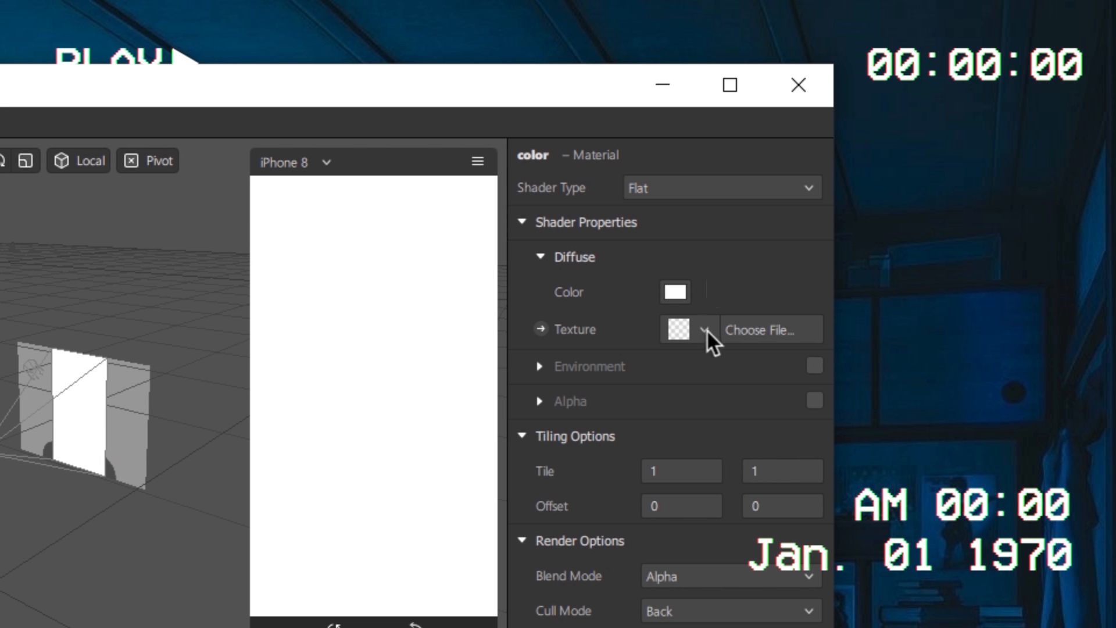
{"action": "left_click", "coordinate": [541, 329]}
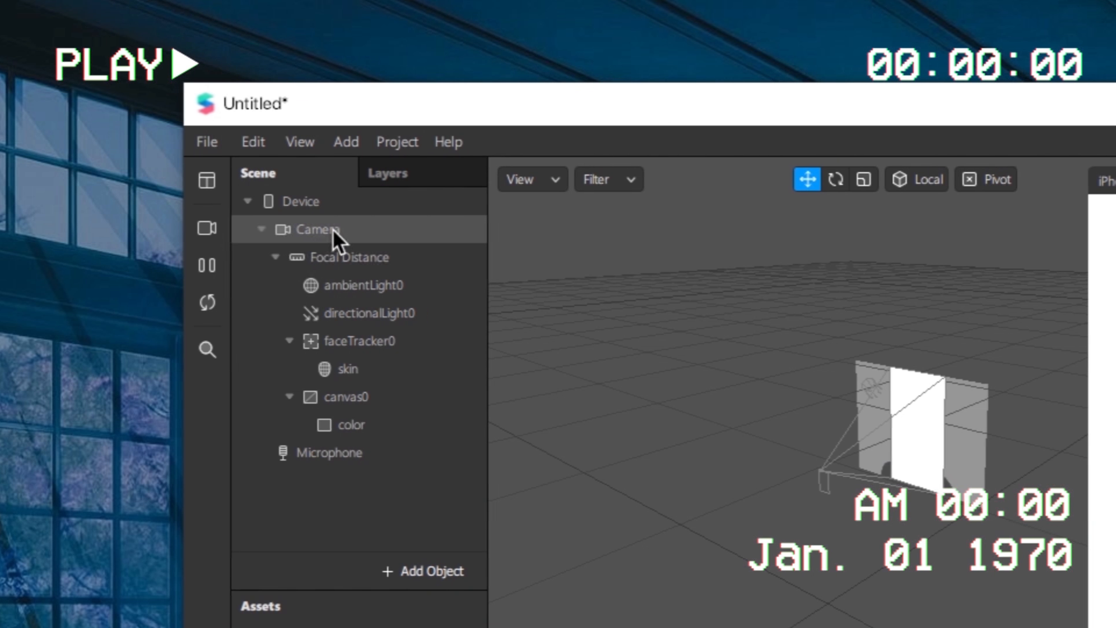
Extract the camera's texture and add it to the Patch Editor as a patch beside the color patch.
{"action": "left_click", "coordinate": [311, 228]}
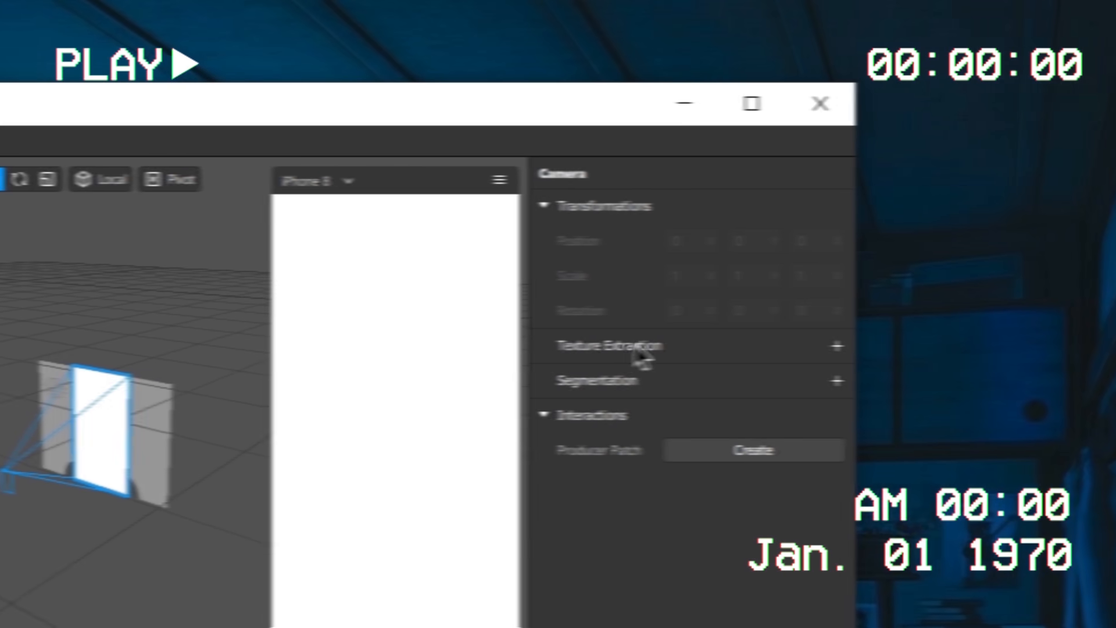
{"action": "left_click", "coordinate": [809, 346]}
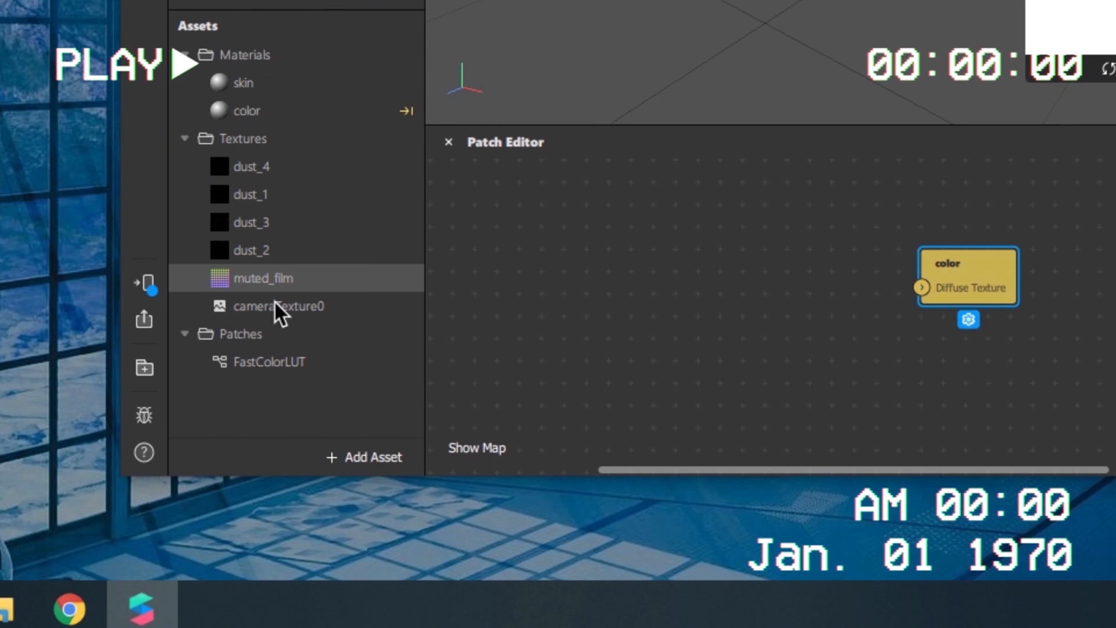
{"action": "left_click_drag", "start_coordinate": [294, 314], "coordinate": [670, 209]}
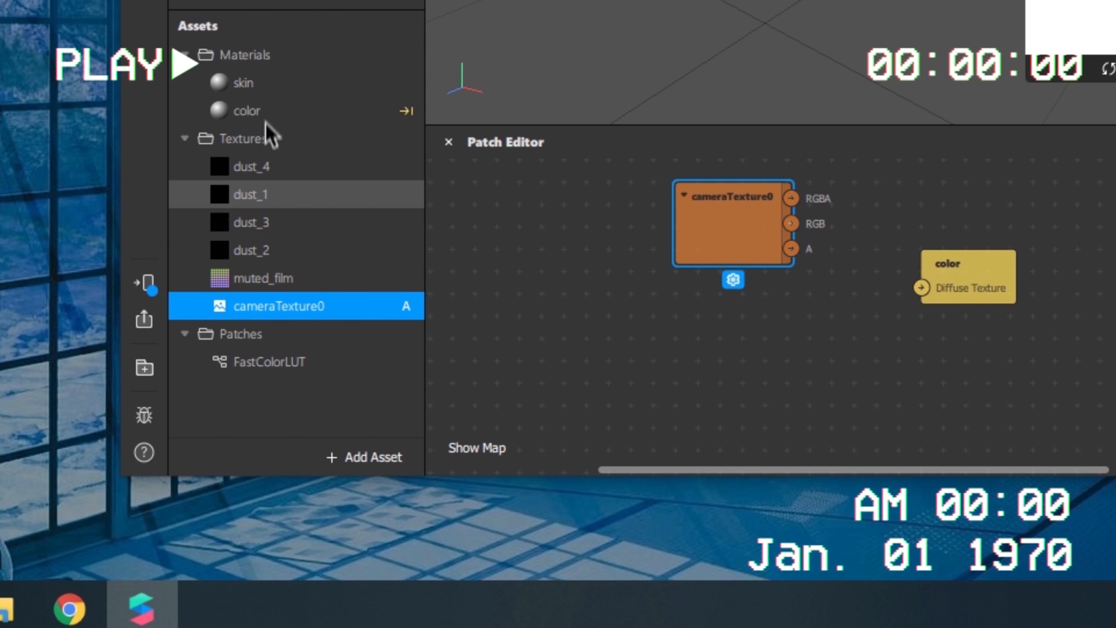
Add muted_film below the camera texture patch and place a FastColorLUT patch between the two texture patches and the color patch.
{"action": "left_click_drag", "start_coordinate": [242, 274], "coordinate": [754, 360]}
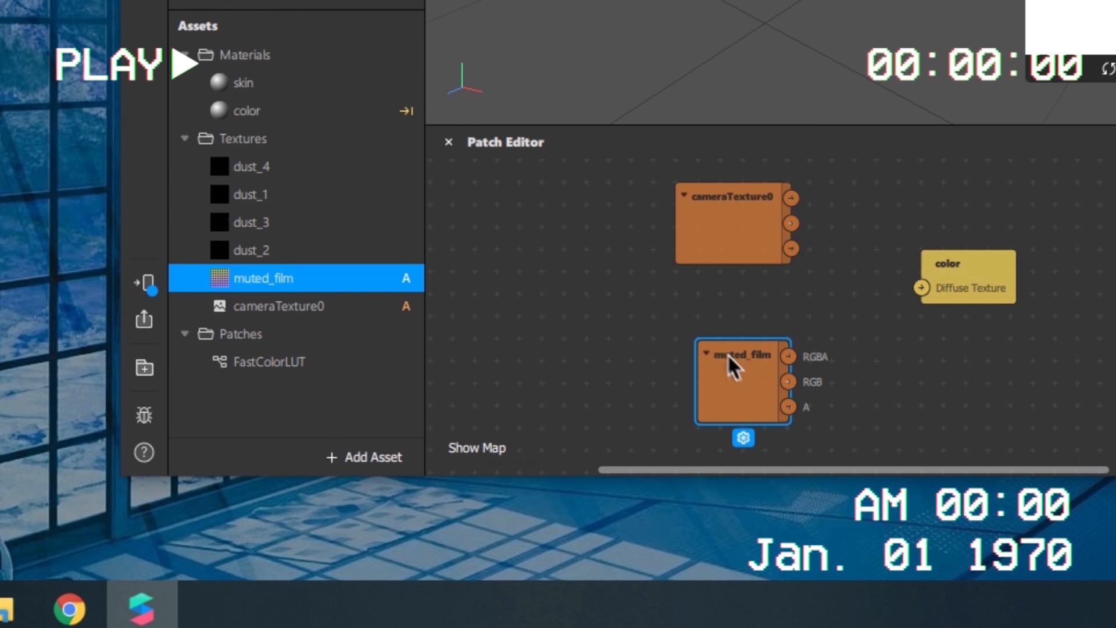
{"action": "left_click_drag", "start_coordinate": [706, 326], "coordinate": [696, 338]}
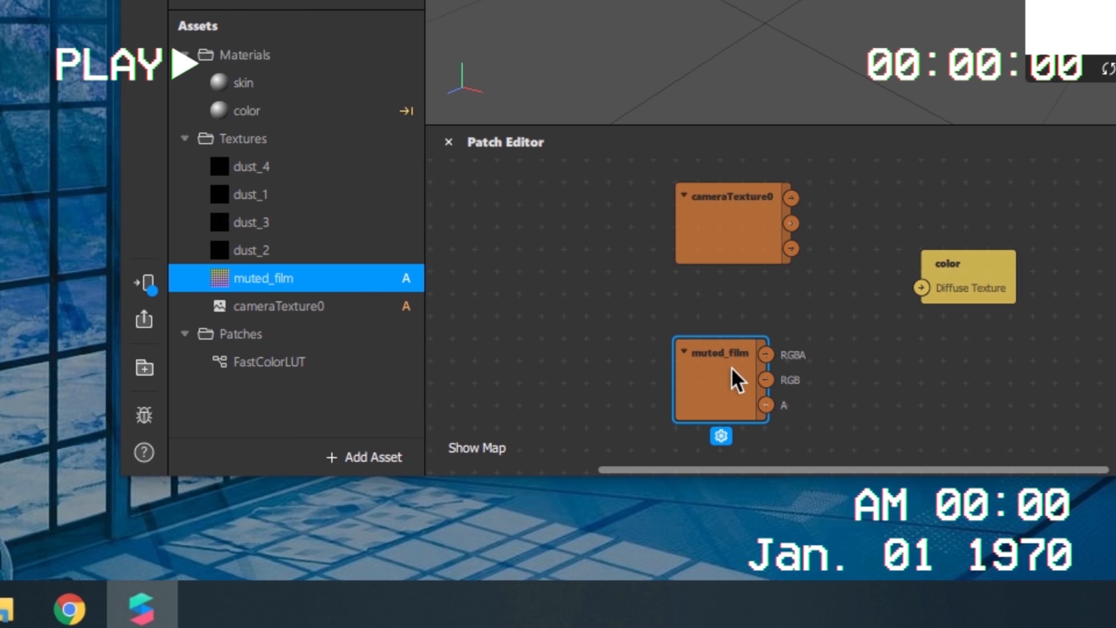
{"action": "left_click_drag", "start_coordinate": [256, 357], "coordinate": [960, 365]}
{"action": "left_click_drag", "start_coordinate": [1008, 279], "coordinate": [858, 275]}
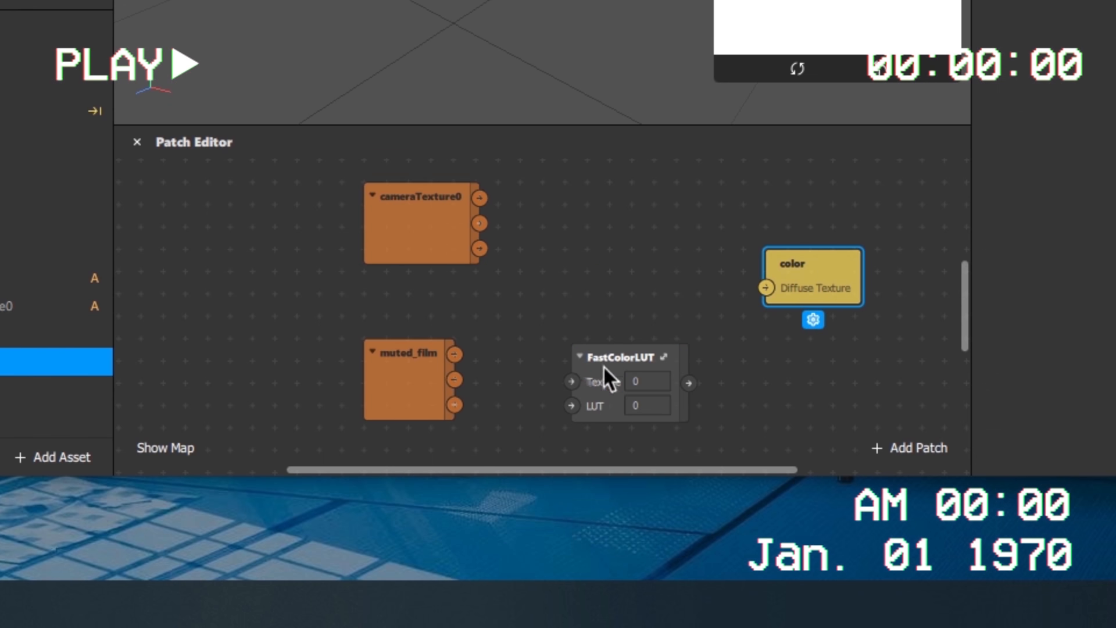
{"action": "left_click_drag", "start_coordinate": [609, 337], "coordinate": [601, 243]}
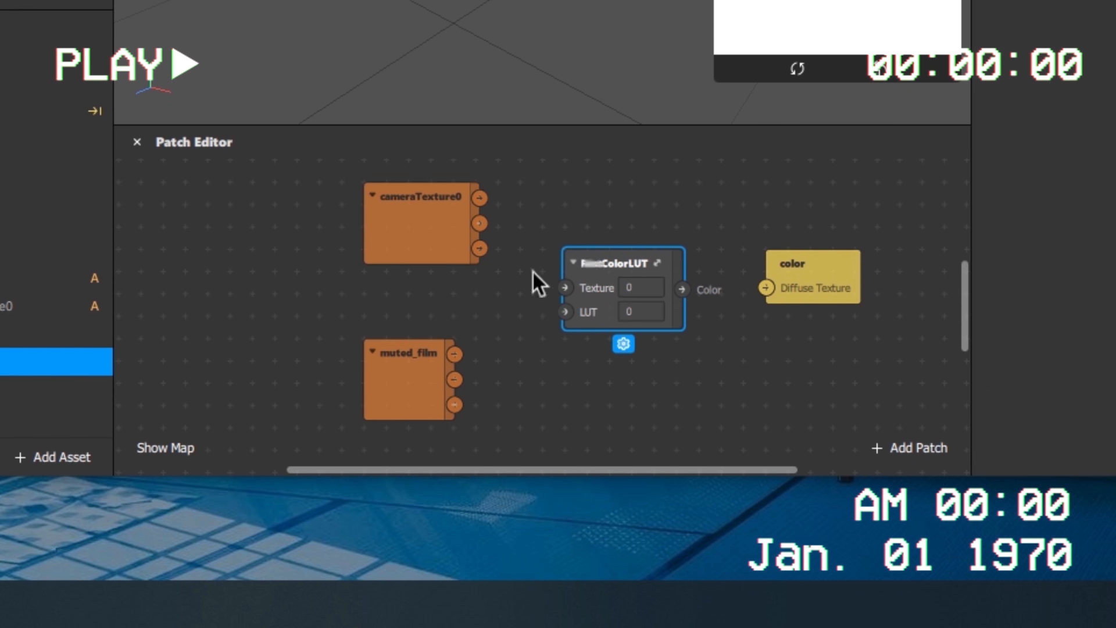
Connect muted_film's RGBA to FastColorLUT's LUT, the camera texture's RGBA to its Texture, and its Color output to the color patch's Diffuse Texture.
{"action": "left_click", "coordinate": [400, 361]}
{"action": "left_click_drag", "start_coordinate": [454, 354], "coordinate": [565, 311]}
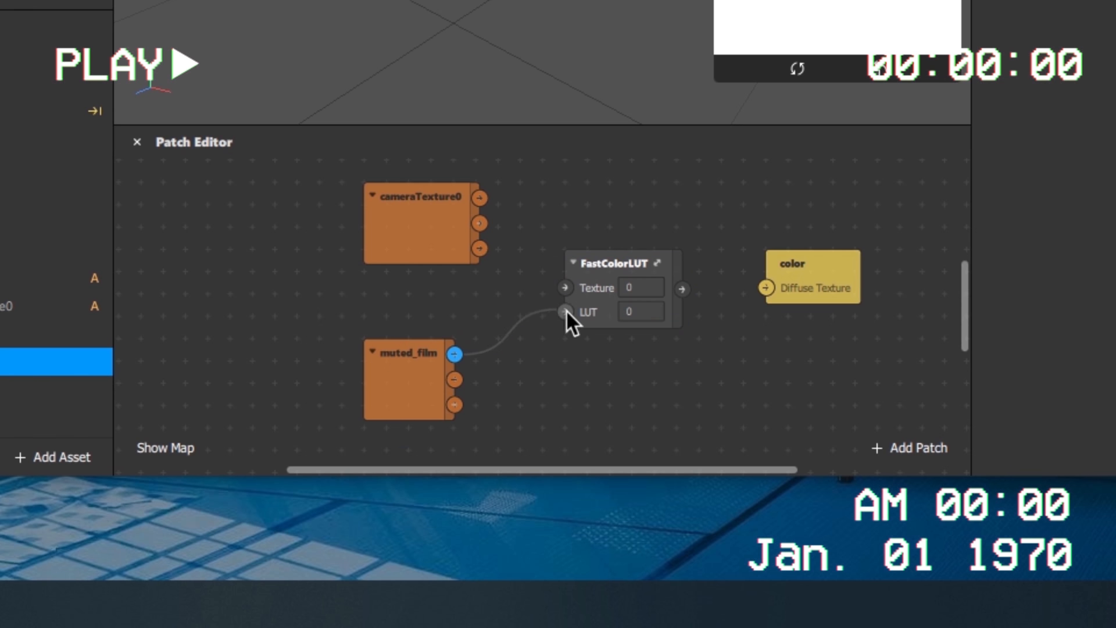
{"action": "left_click_drag", "start_coordinate": [480, 197], "coordinate": [514, 210]}
{"action": "left_click_drag", "start_coordinate": [554, 271], "coordinate": [566, 293]}
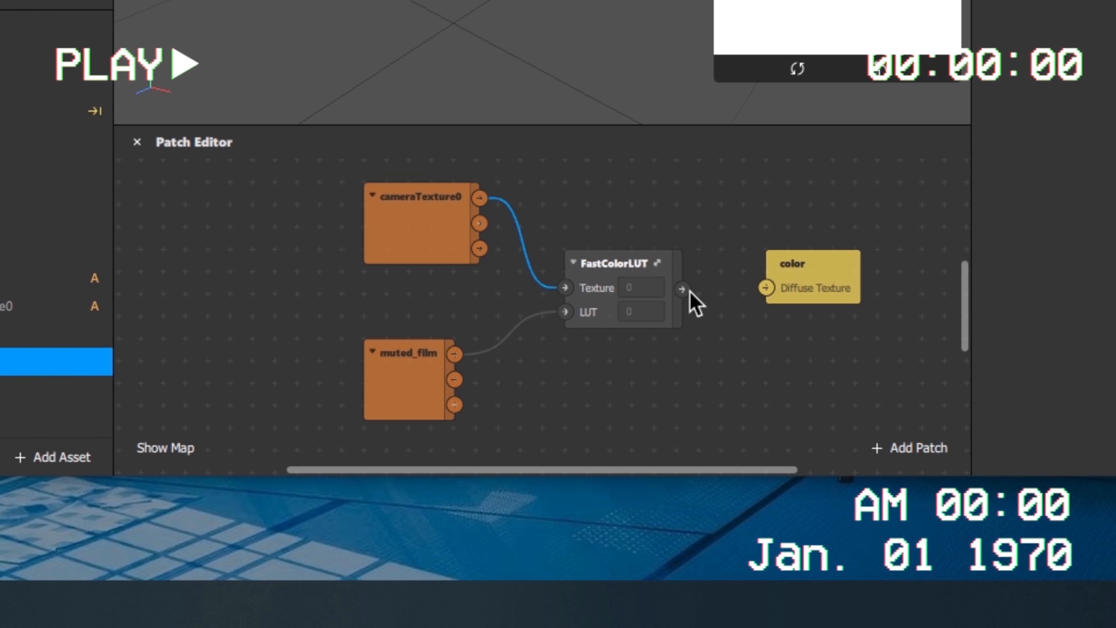
{"action": "left_click_drag", "start_coordinate": [682, 289], "coordinate": [766, 286]}
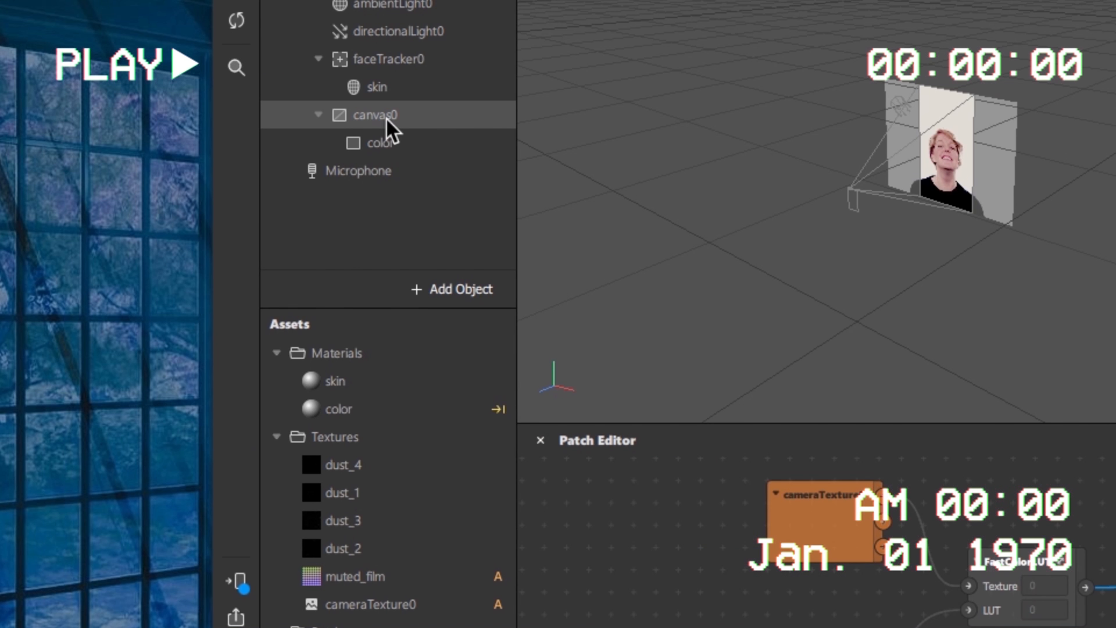
Add a rectangle inside canvas0, beside the color rectangle, and rename it dust_animation.
{"action": "left_click", "coordinate": [386, 119]}
{"action": "right_click", "coordinate": [393, 120]}
{"action": "mouse_move", "coordinate": [457, 143]}
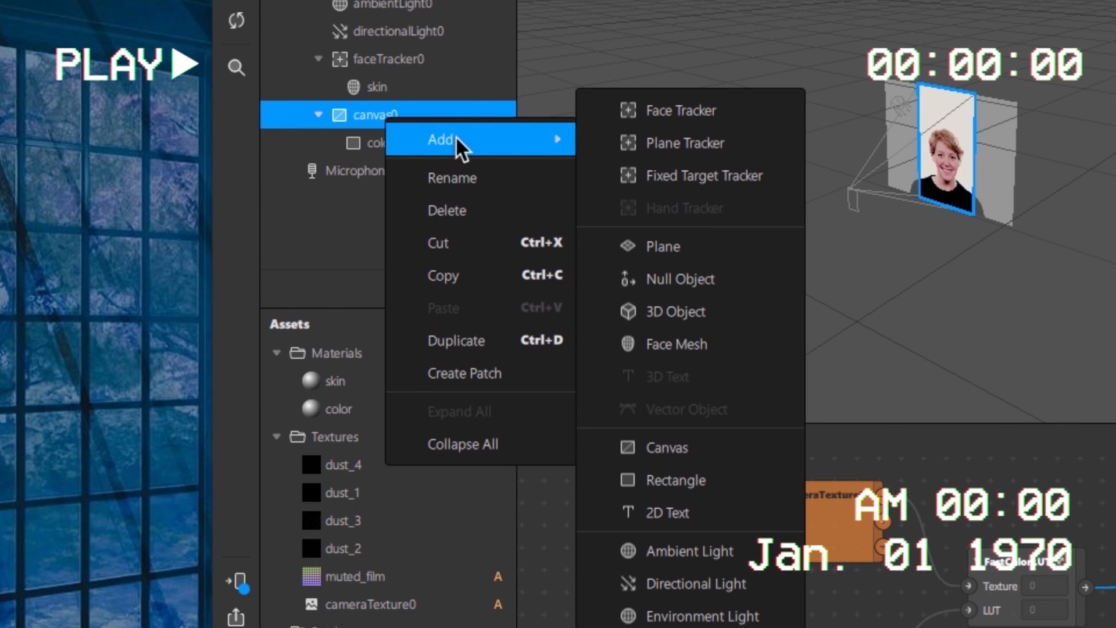
{"action": "left_click", "coordinate": [685, 480]}
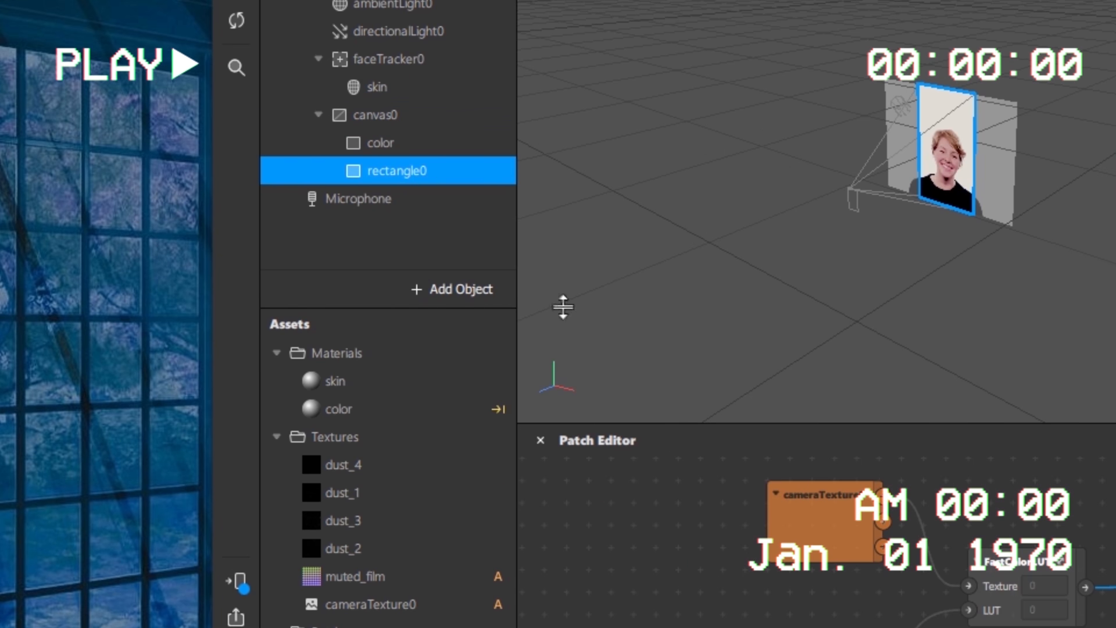
{"action": "double_click", "coordinate": [418, 173]}
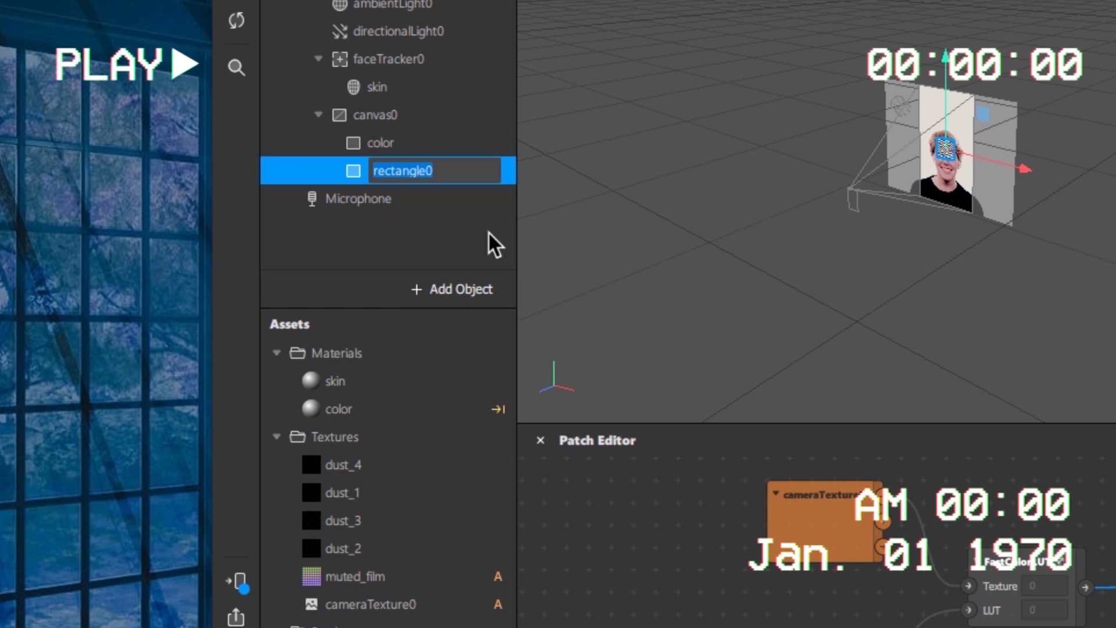
{"action": "type", "text": "dust"}
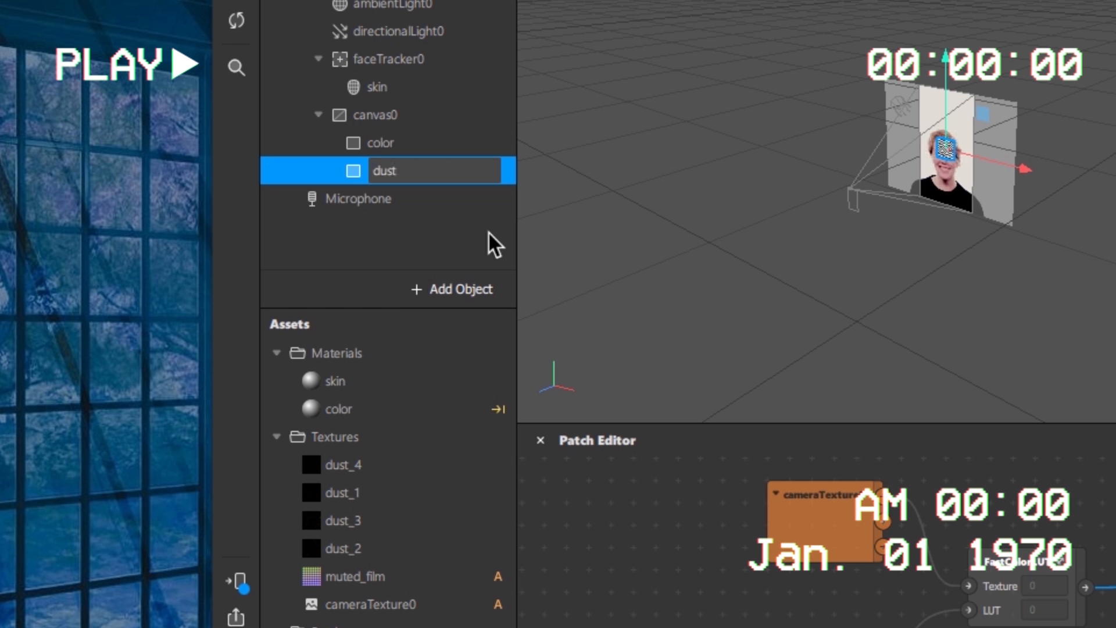
{"action": "type", "text": "_animation"}
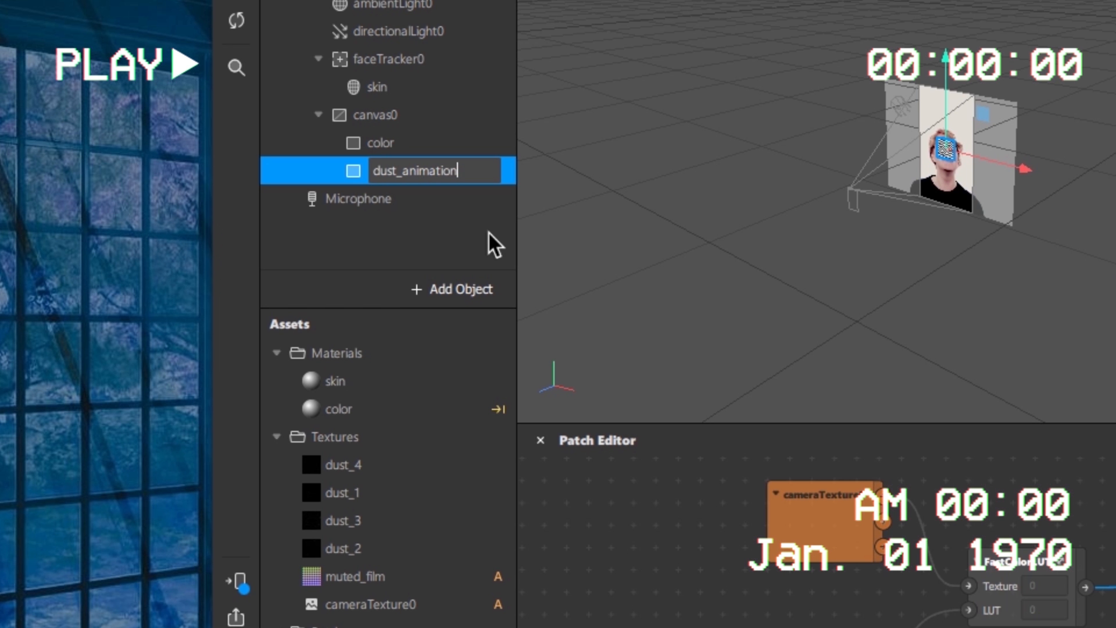
{"action": "key", "text": "Return"}
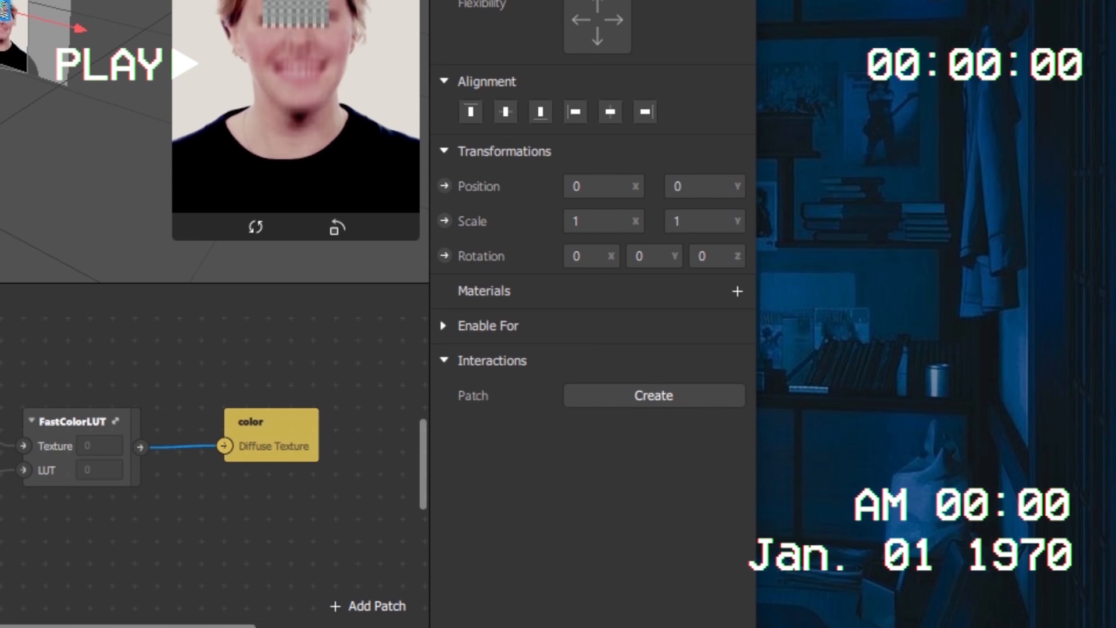
Create a new material for the dust_animation rectangle and rename the material dust.
{"action": "left_click", "coordinate": [733, 292]}
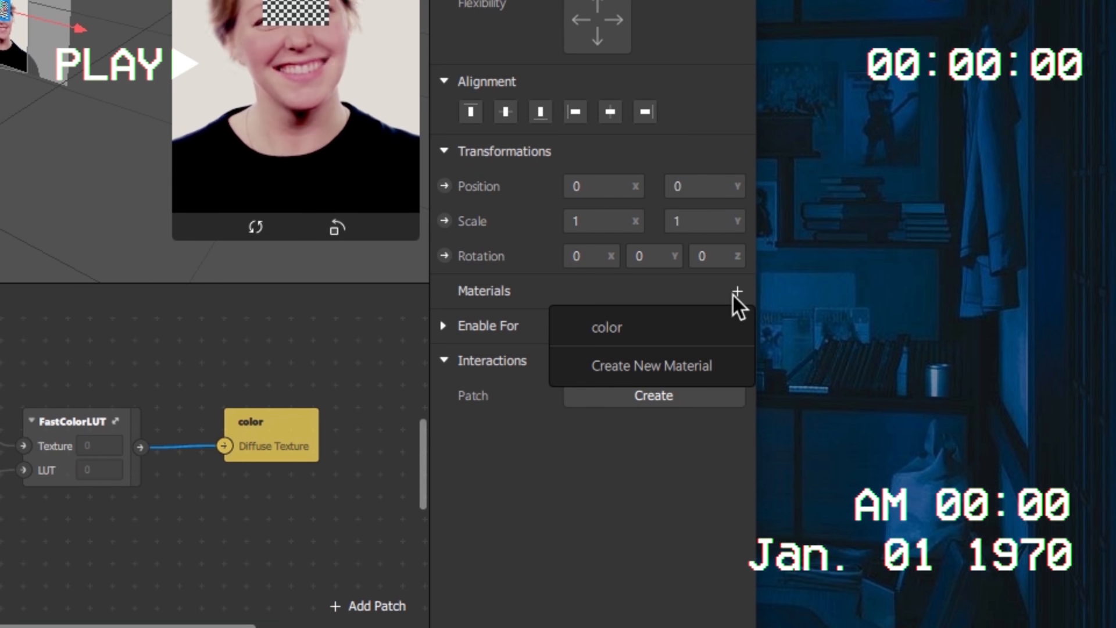
{"action": "left_click", "coordinate": [630, 362]}
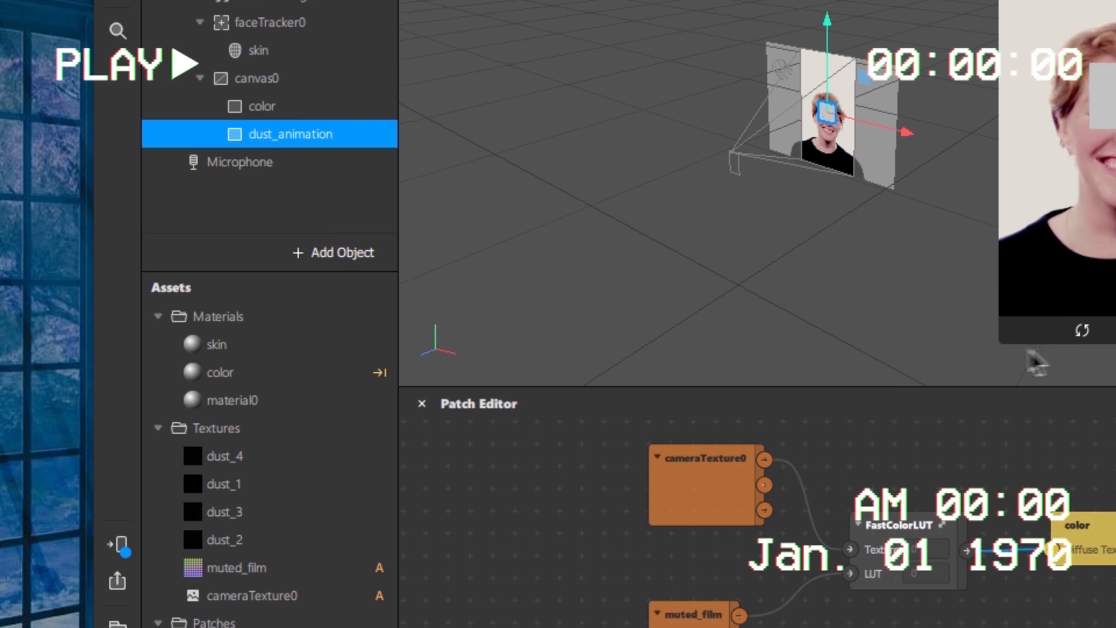
{"action": "left_click", "coordinate": [222, 403]}
{"action": "right_click", "coordinate": [224, 403]}
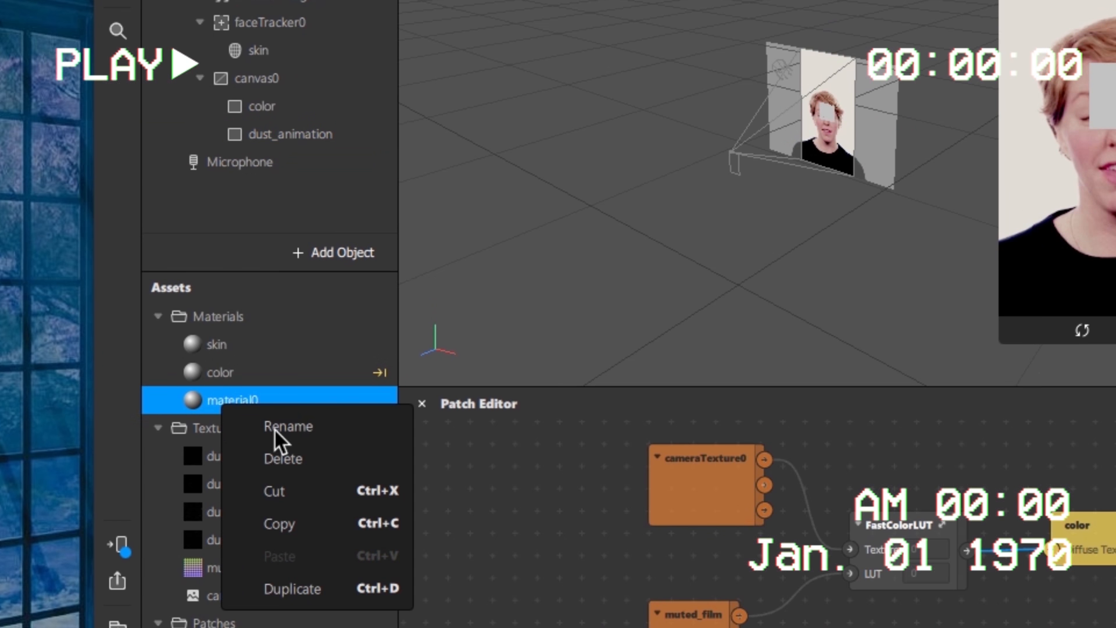
{"action": "left_click", "coordinate": [274, 428]}
{"action": "type", "text": "dust"}
{"action": "key", "text": "Return"}
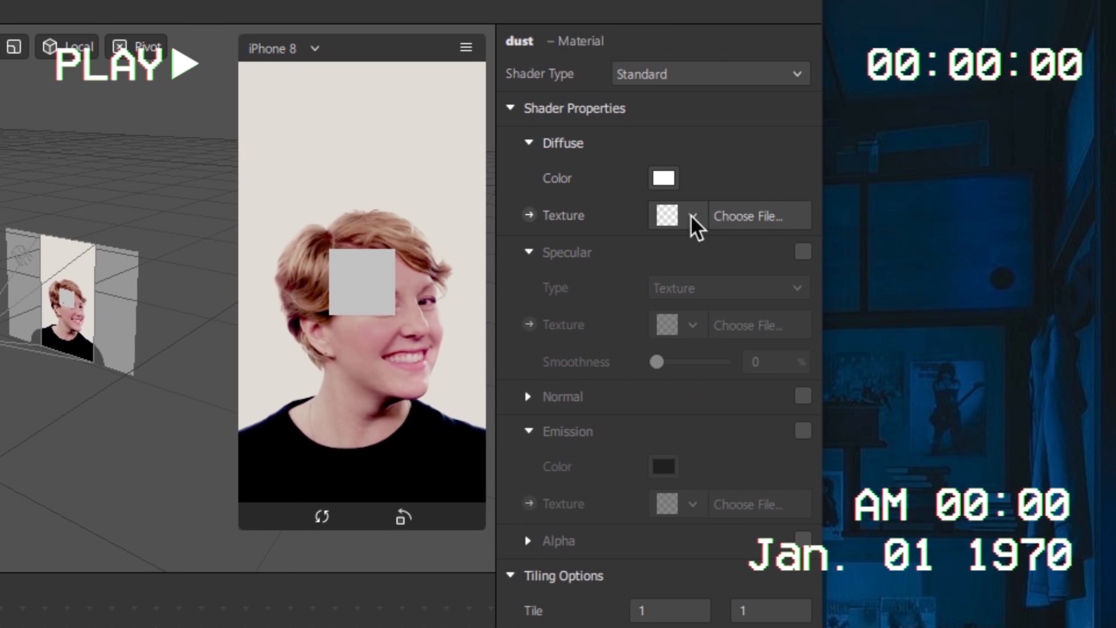
Assign a new animation sequence as the dust material's diffuse texture and rename the sequence dust_animation'.
{"action": "left_click", "coordinate": [691, 216]}
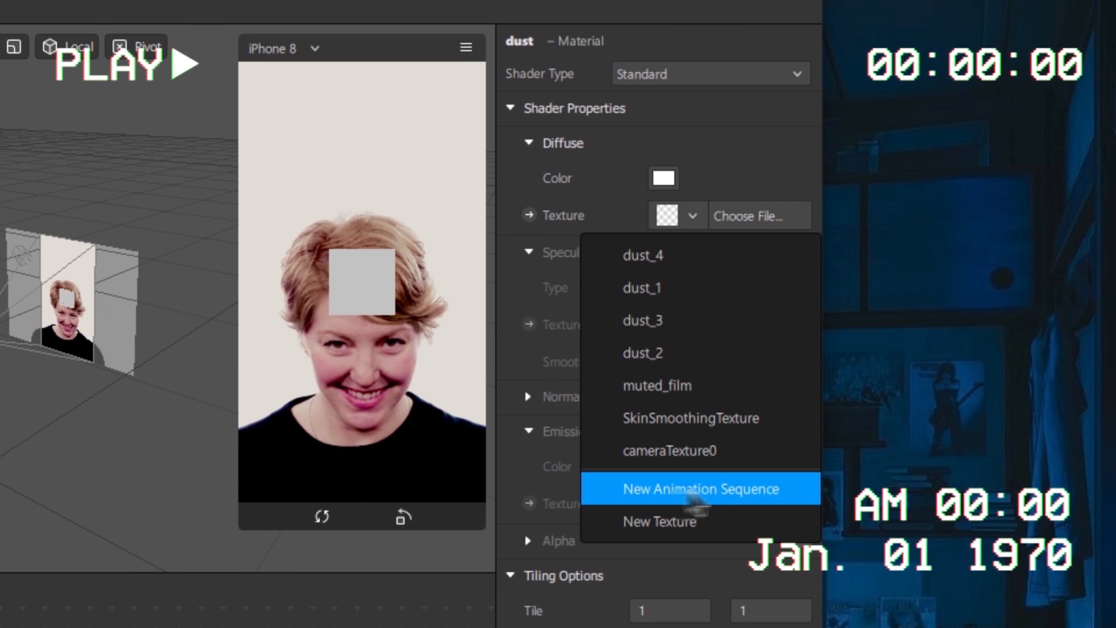
{"action": "left_click", "coordinate": [721, 489]}
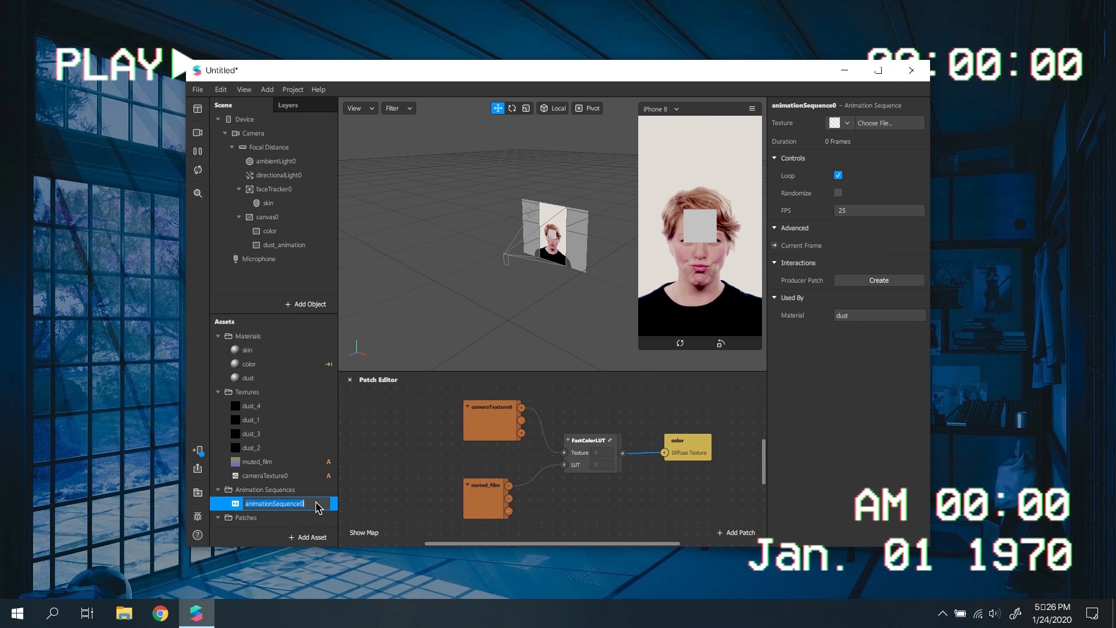
{"action": "type", "text": "dust_animation'"}
{"action": "key", "text": "Return"}
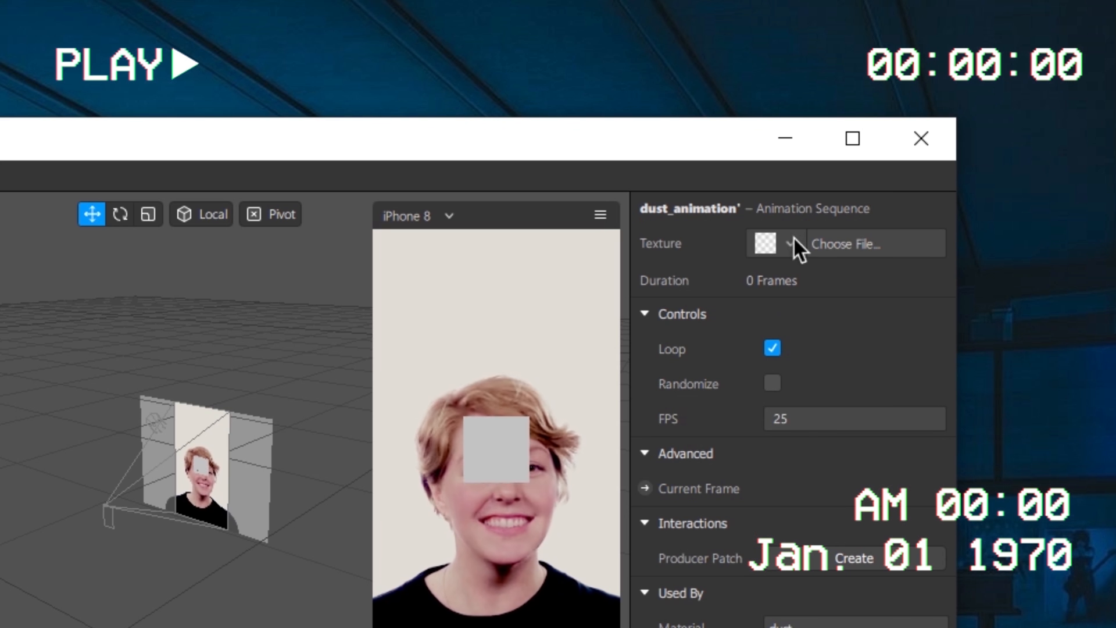
Import the four numbered dust images from the muted_film folder as the animation sequence's texture.
{"action": "left_click", "coordinate": [847, 123]}
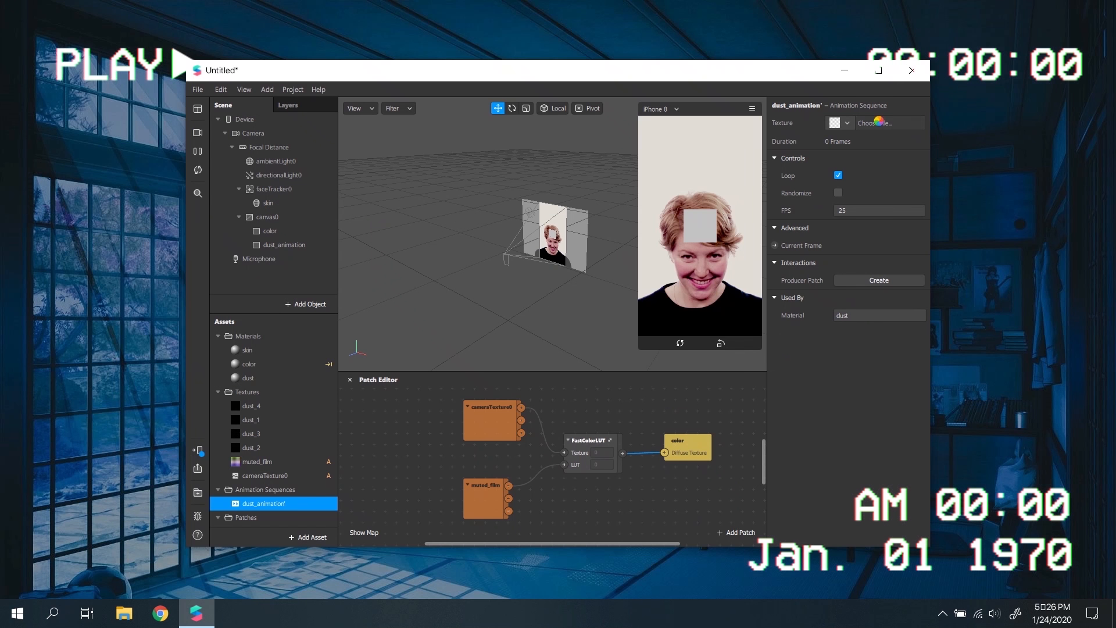
{"action": "left_click", "coordinate": [855, 244]}
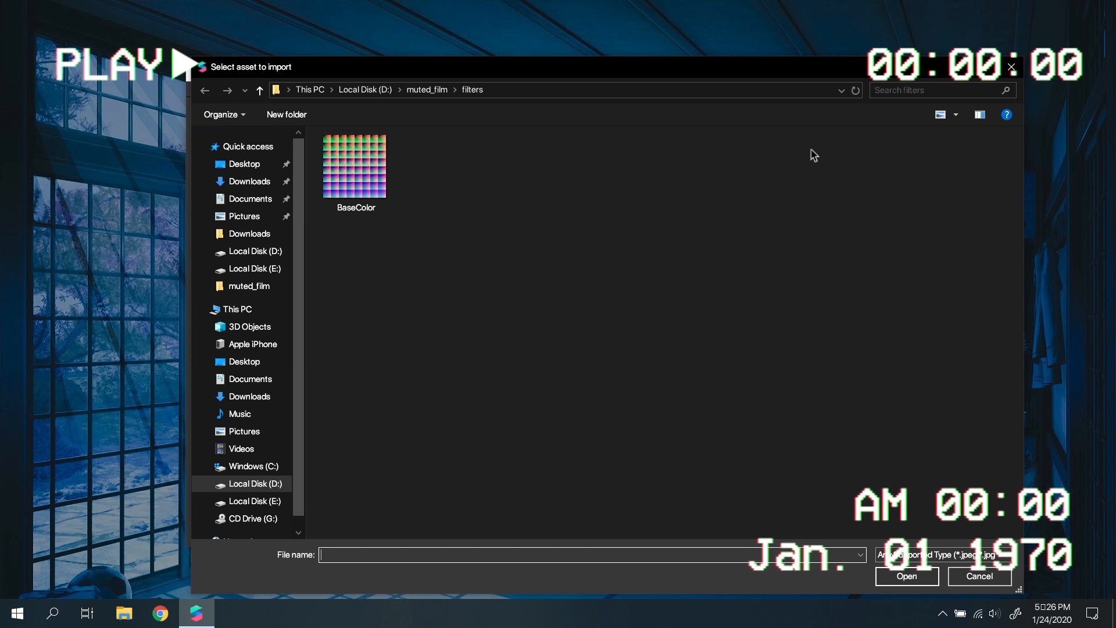
{"action": "left_click", "coordinate": [427, 89]}
{"action": "left_click_drag", "start_coordinate": [883, 283], "coordinate": [785, 371]}
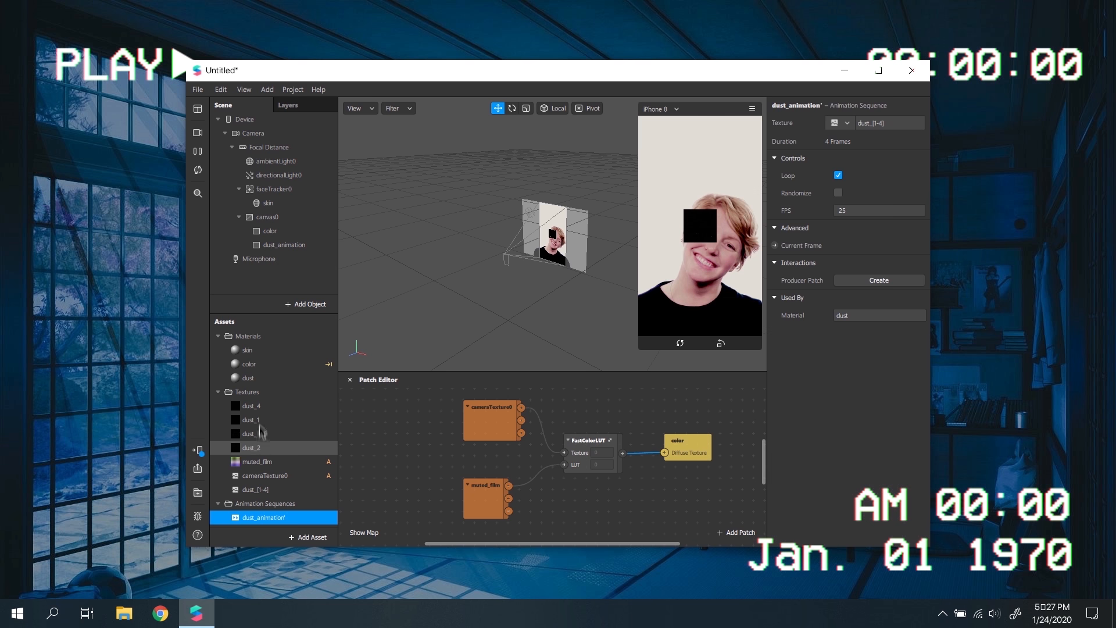
Delete the four separate textures dust_1 to dust_4 from the assets and from the project folder.
{"action": "left_click", "coordinate": [261, 448]}
{"action": "left_click", "coordinate": [261, 410], "text": "shift"}
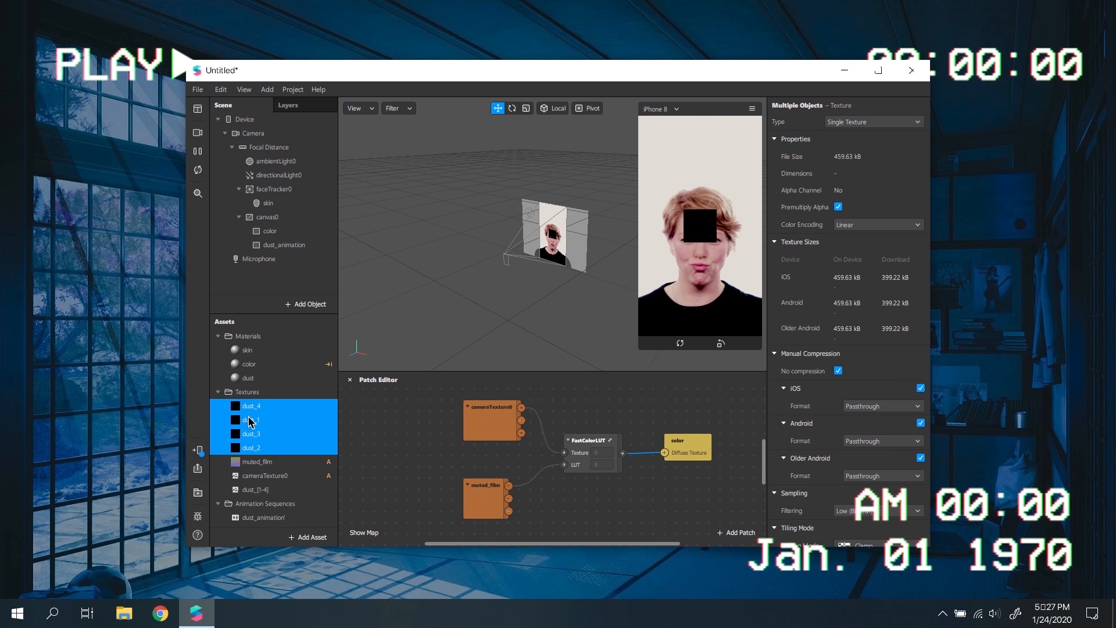
{"action": "key", "text": "Delete"}
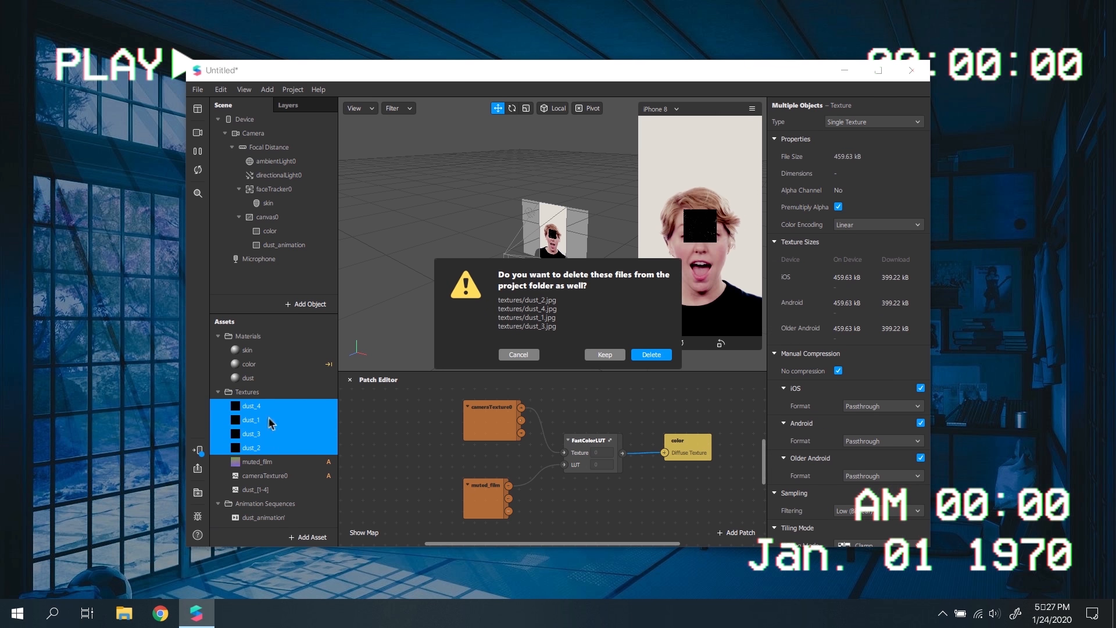
{"action": "left_click", "coordinate": [651, 354]}
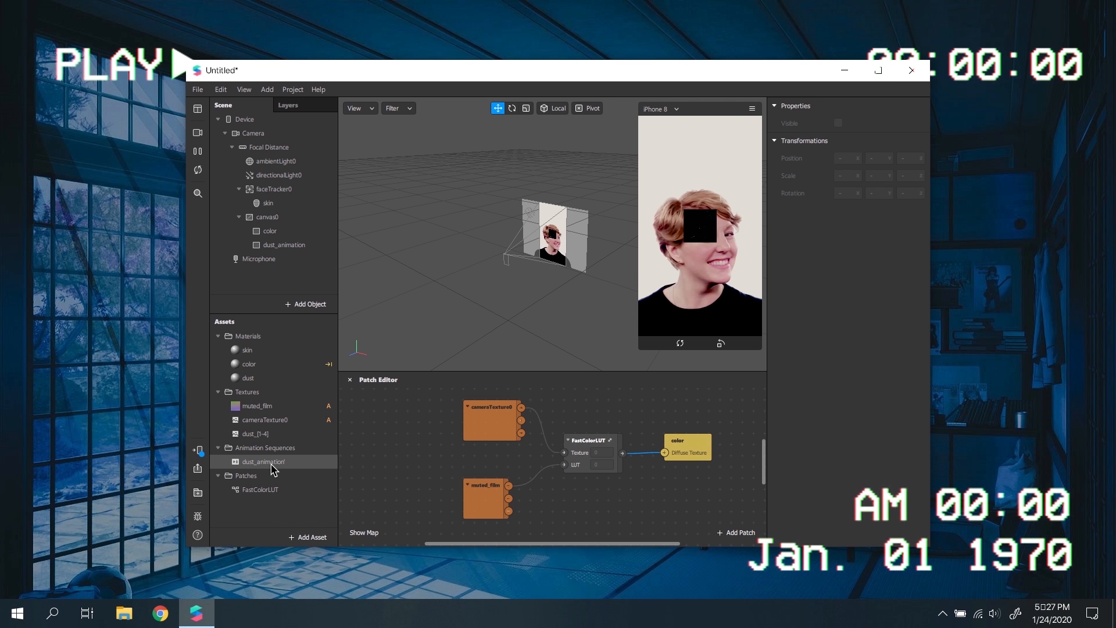
Make the dust_animation rectangle fill the full width and height of the canvas.
{"action": "left_click", "coordinate": [270, 463]}
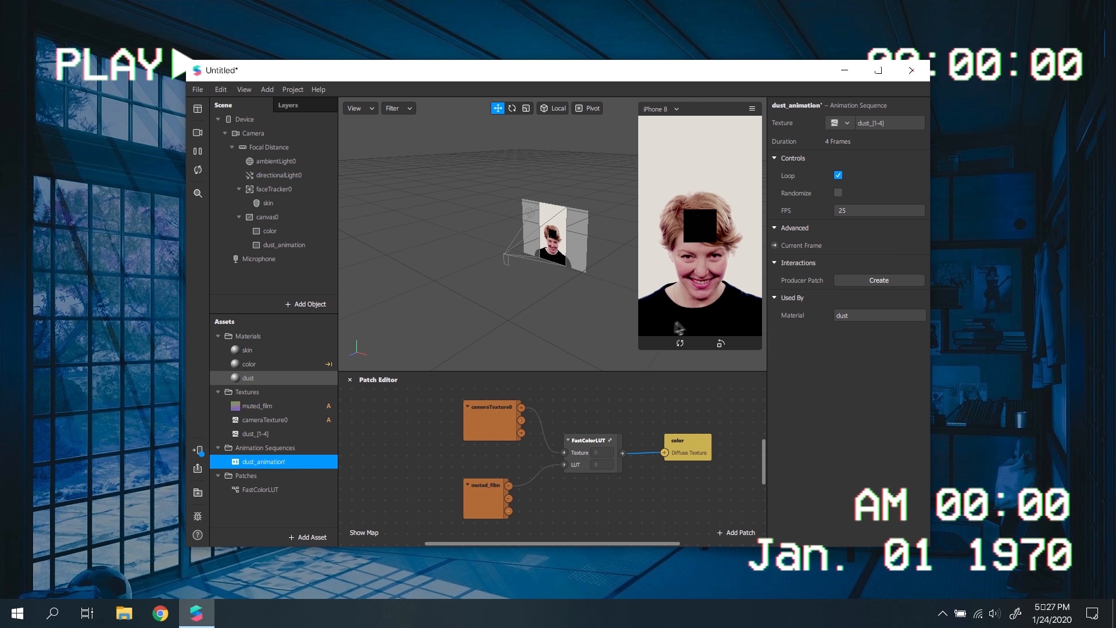
{"action": "left_click", "coordinate": [248, 378]}
{"action": "left_click", "coordinate": [311, 246]}
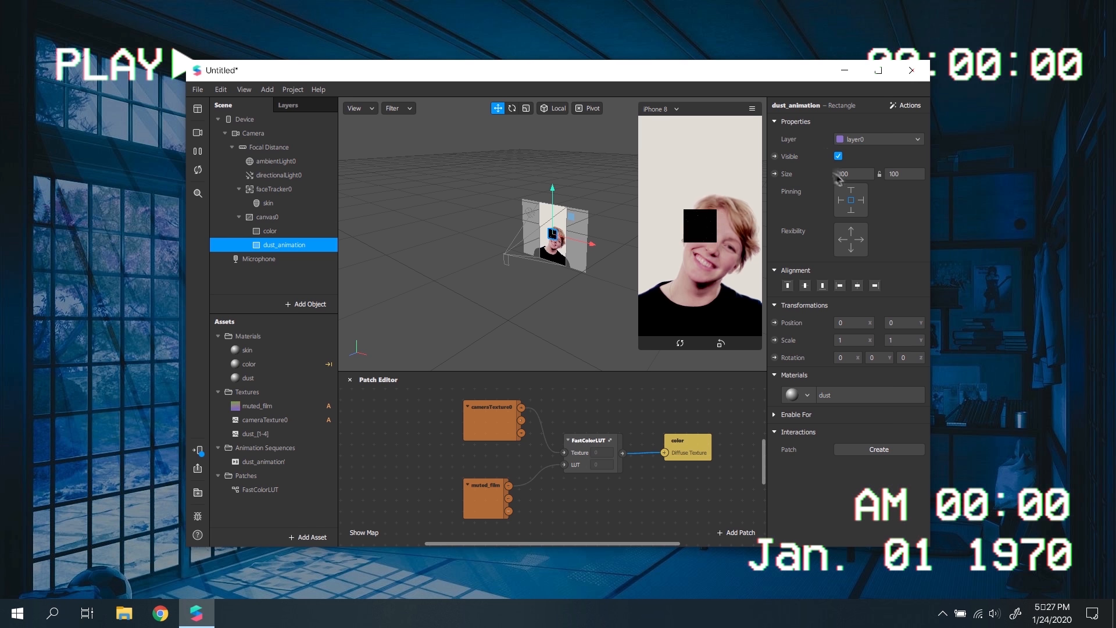
{"action": "left_click", "coordinate": [843, 174]}
{"action": "left_click", "coordinate": [853, 196]}
{"action": "left_click", "coordinate": [851, 209]}
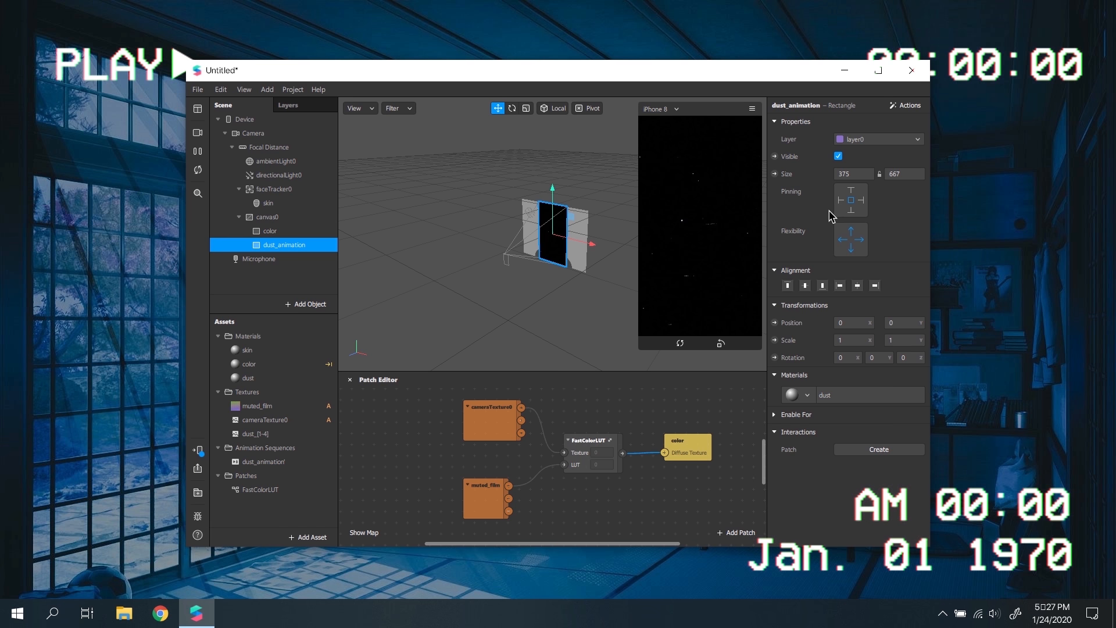
Set the dust animation sequence's frame rate to 5 FPS.
{"action": "left_click", "coordinate": [268, 462]}
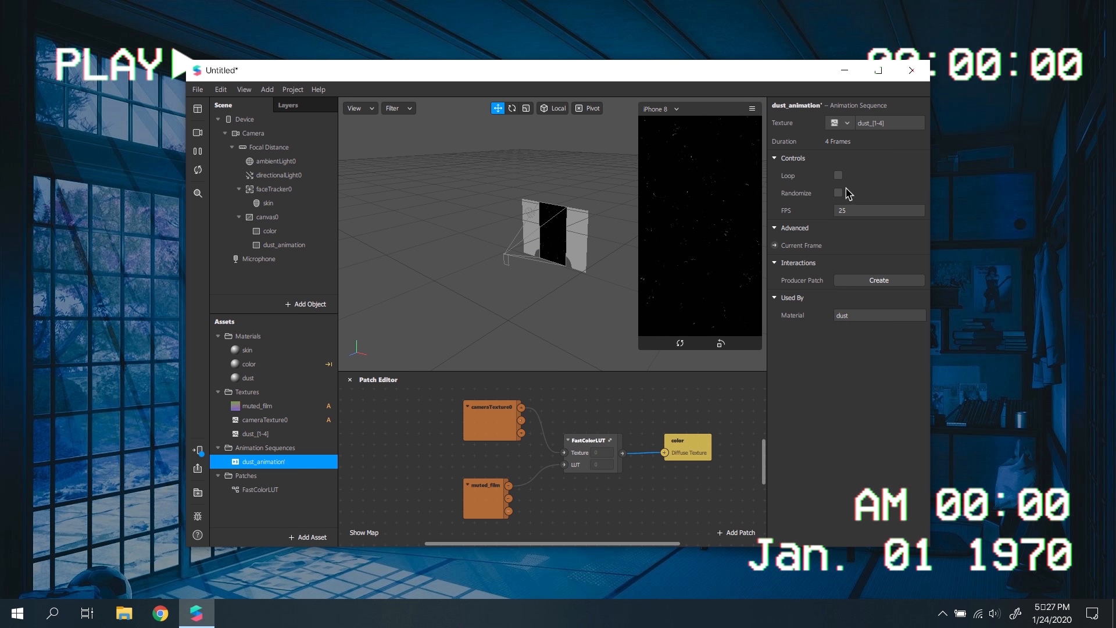
{"action": "left_click_drag", "start_coordinate": [846, 210], "coordinate": [815, 217]}
{"action": "type", "text": "10"}
{"action": "key", "text": "Return"}
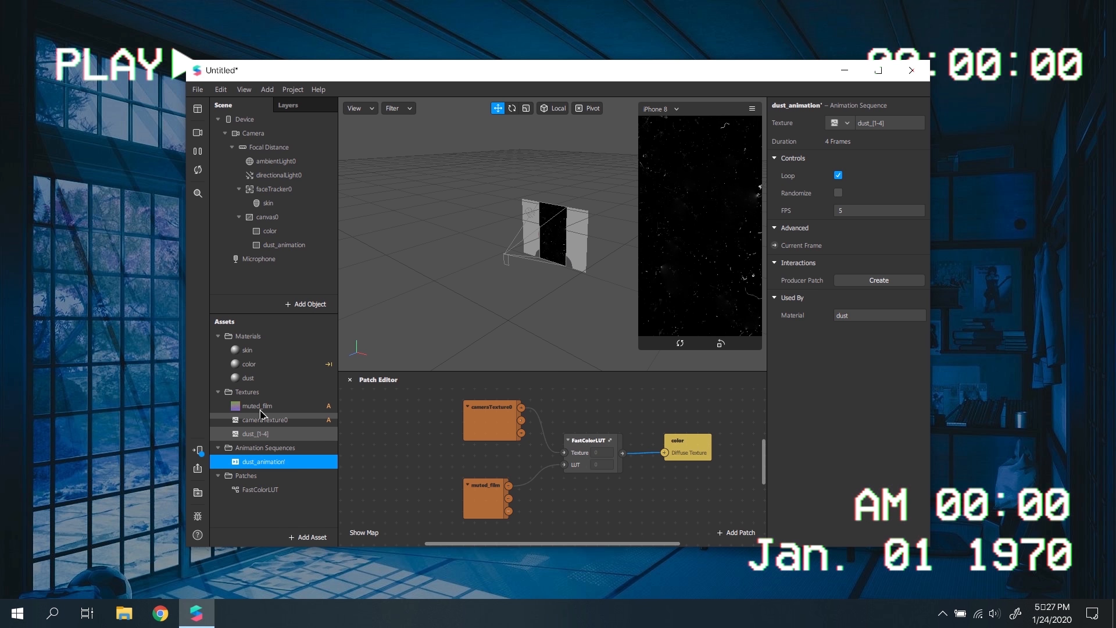
Set the dust material's blend mode to Add and its opacity to 75%.
{"action": "left_click", "coordinate": [248, 377]}
{"action": "left_click", "coordinate": [874, 442]}
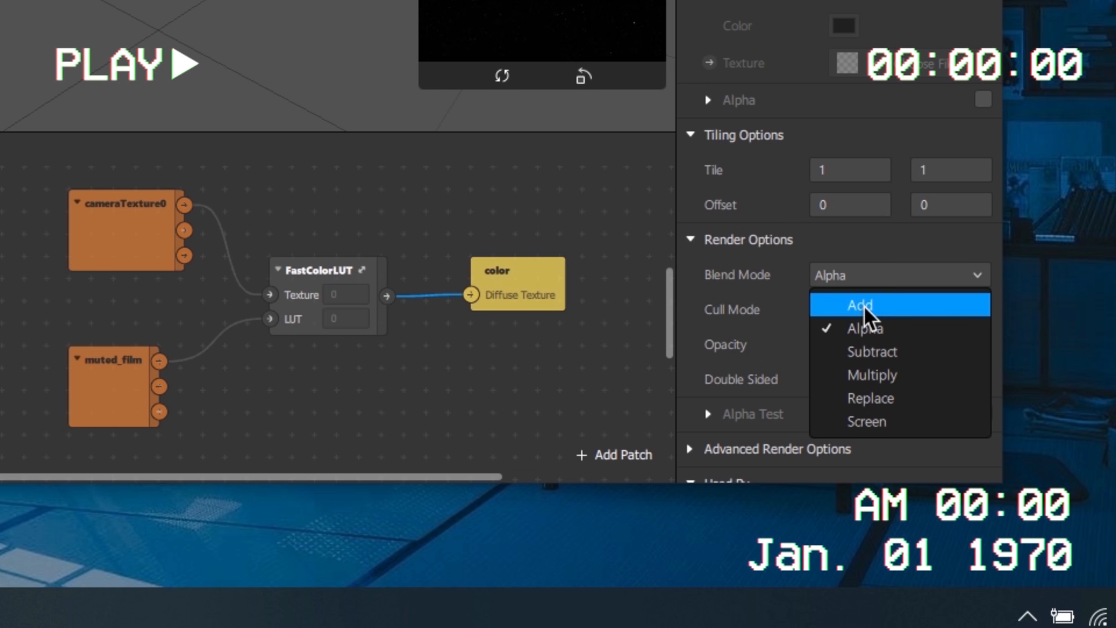
{"action": "left_click", "coordinate": [863, 306]}
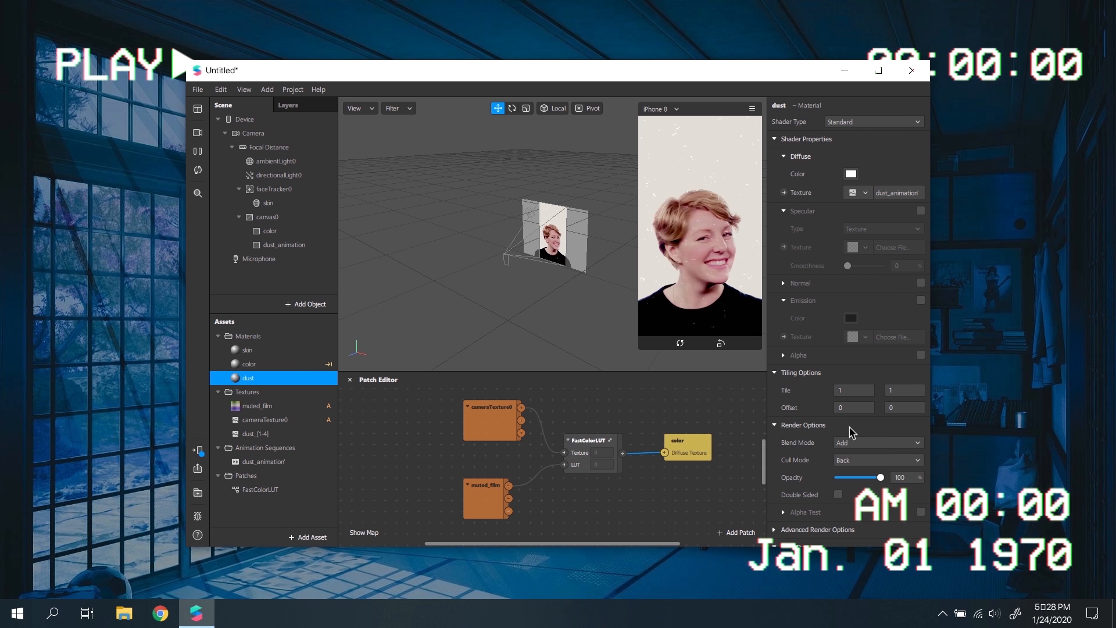
{"action": "left_click_drag", "start_coordinate": [872, 478], "coordinate": [876, 476]}
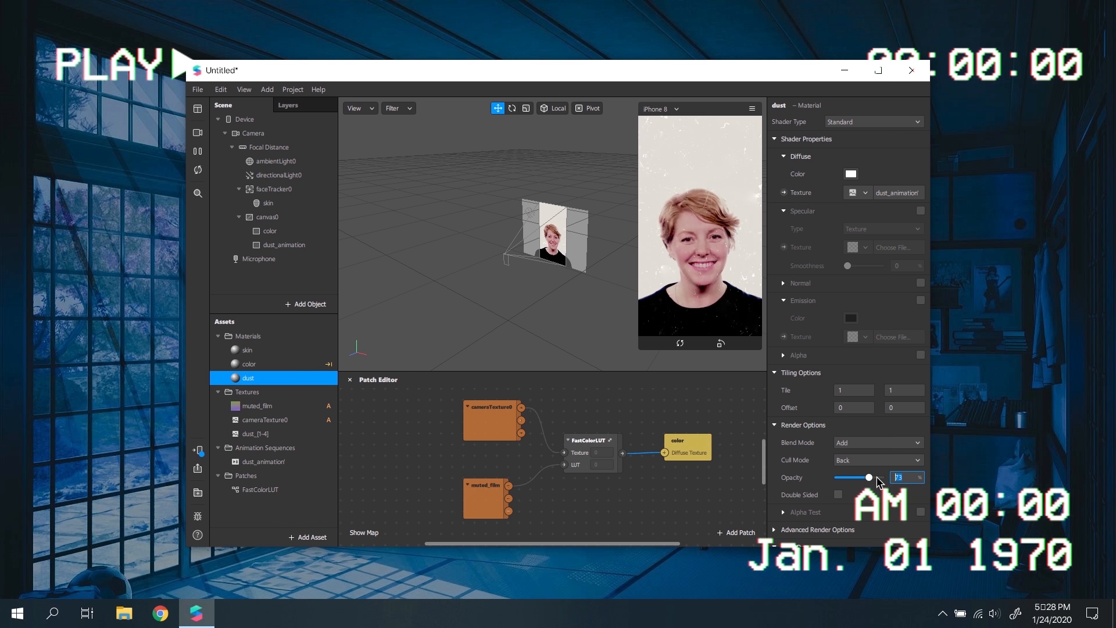
{"action": "type", "text": "75"}
{"action": "key", "text": "Return"}
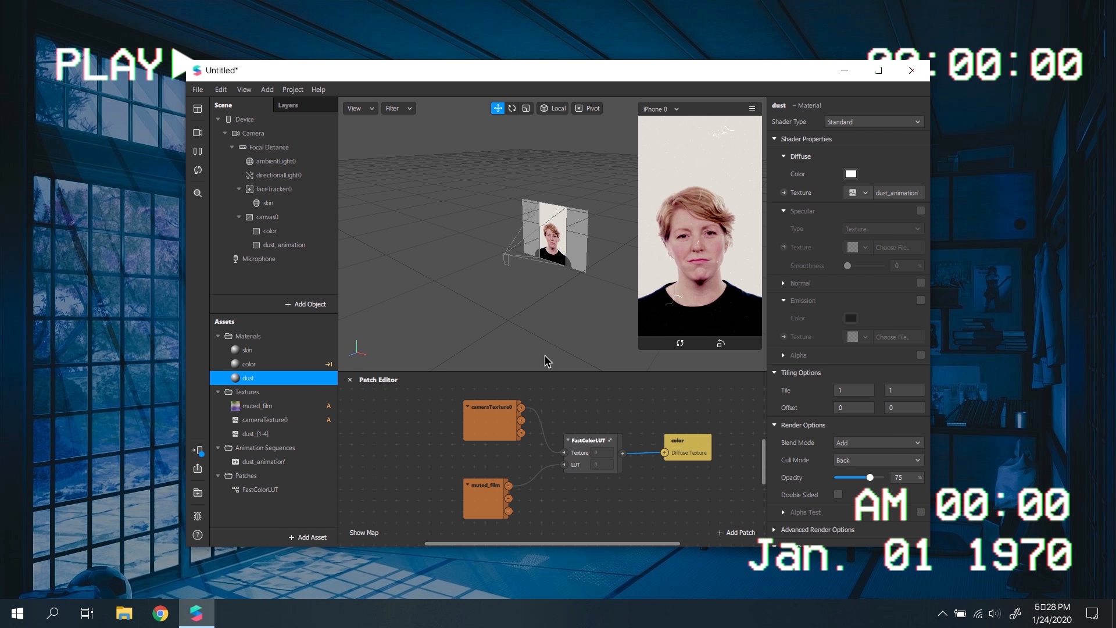
Lower the dust animation sequence's frame rate to 4 FPS, keeping Loop enabled.
{"action": "left_click", "coordinate": [261, 462]}
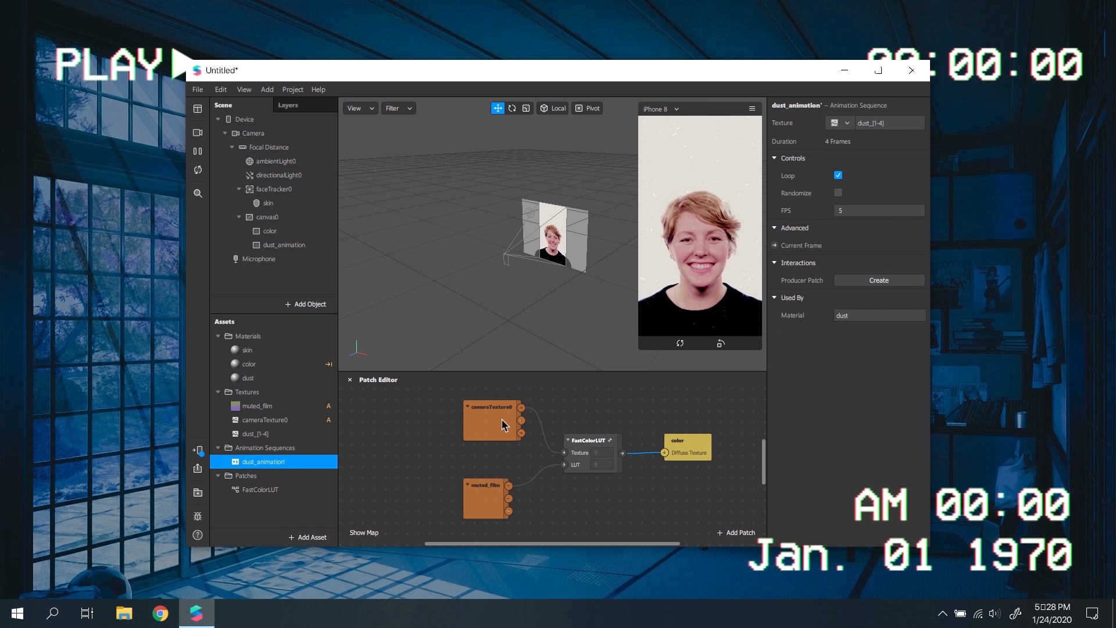
{"action": "left_click", "coordinate": [818, 208]}
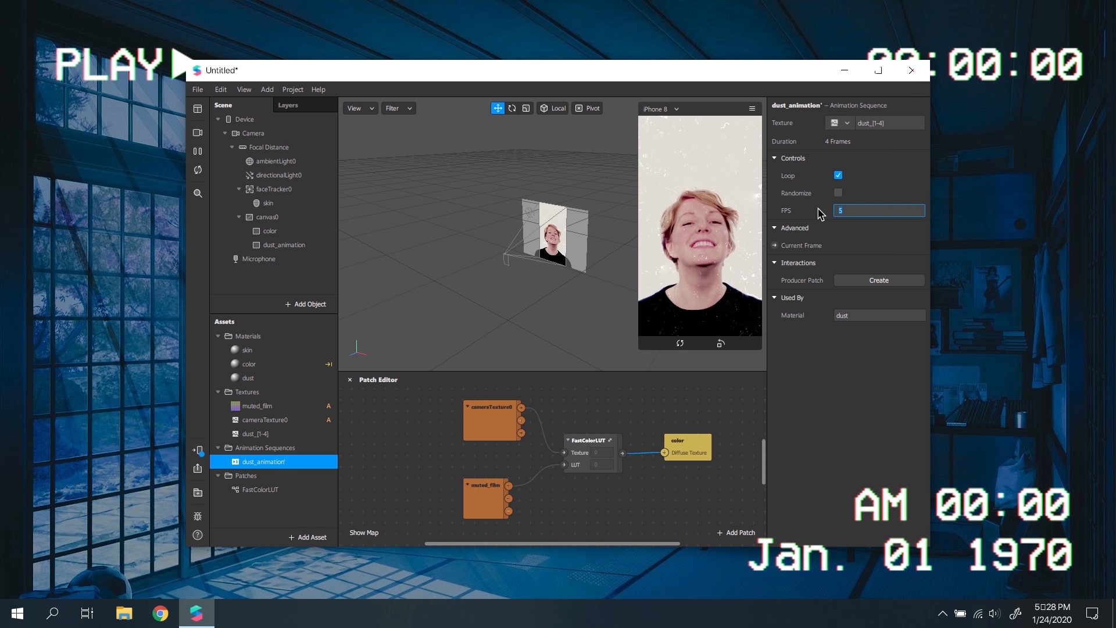
{"action": "type", "text": "4"}
{"action": "key", "text": "Return"}
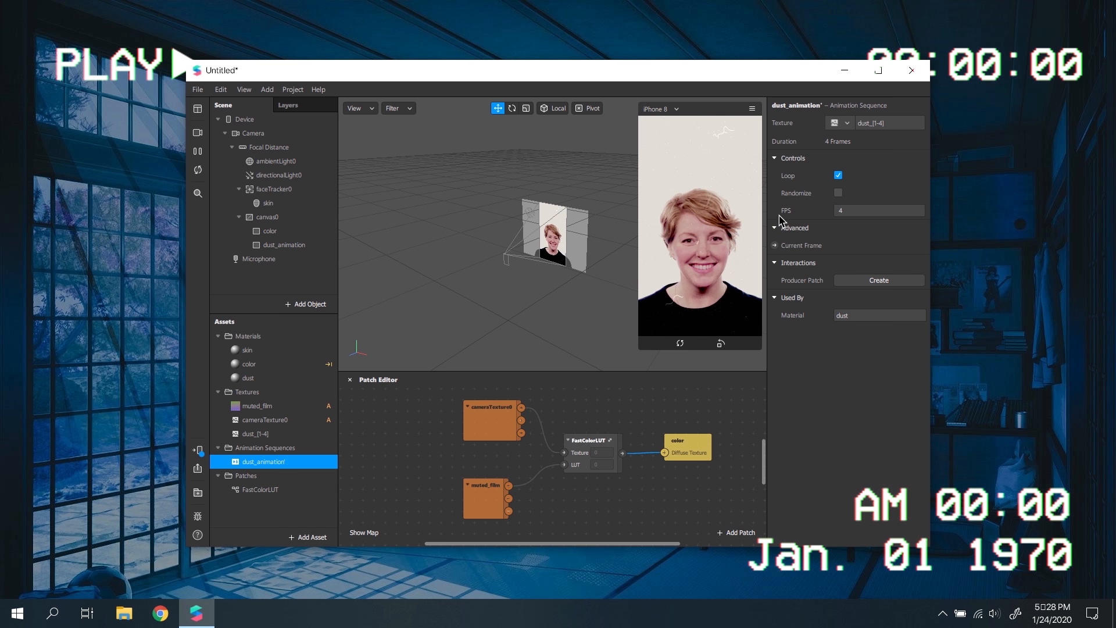
Check the options for sending the effect to a connected device and inspect the dust overlay in the scene up close.
{"action": "left_click", "coordinate": [199, 450]}
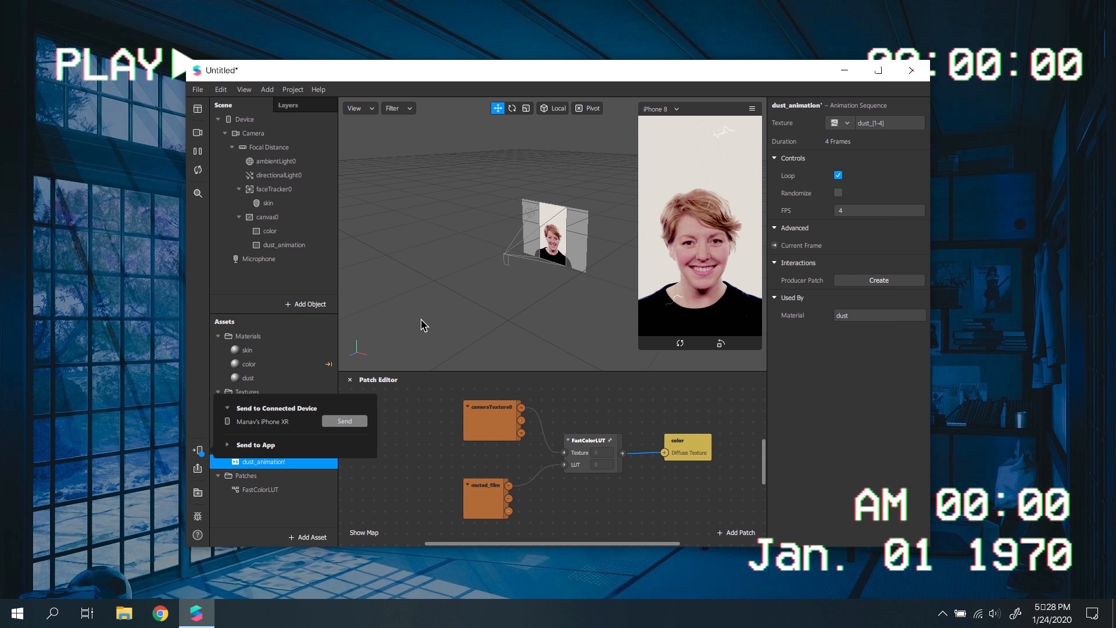
{"action": "left_click", "coordinate": [442, 309]}
{"action": "scroll", "coordinate": [531, 251], "scroll_direction": "up", "scroll_amount": 5}
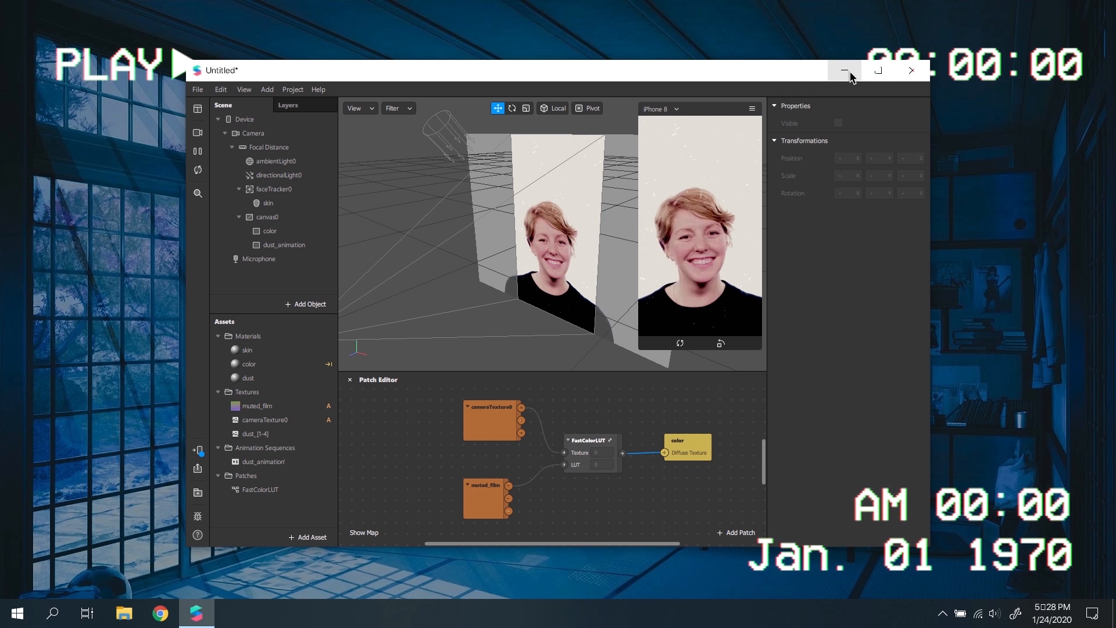
Save the project as muted_film in the muted_film folder on Local Disk (D:), as an AR Studio Project.
{"action": "left_click", "coordinate": [220, 88]}
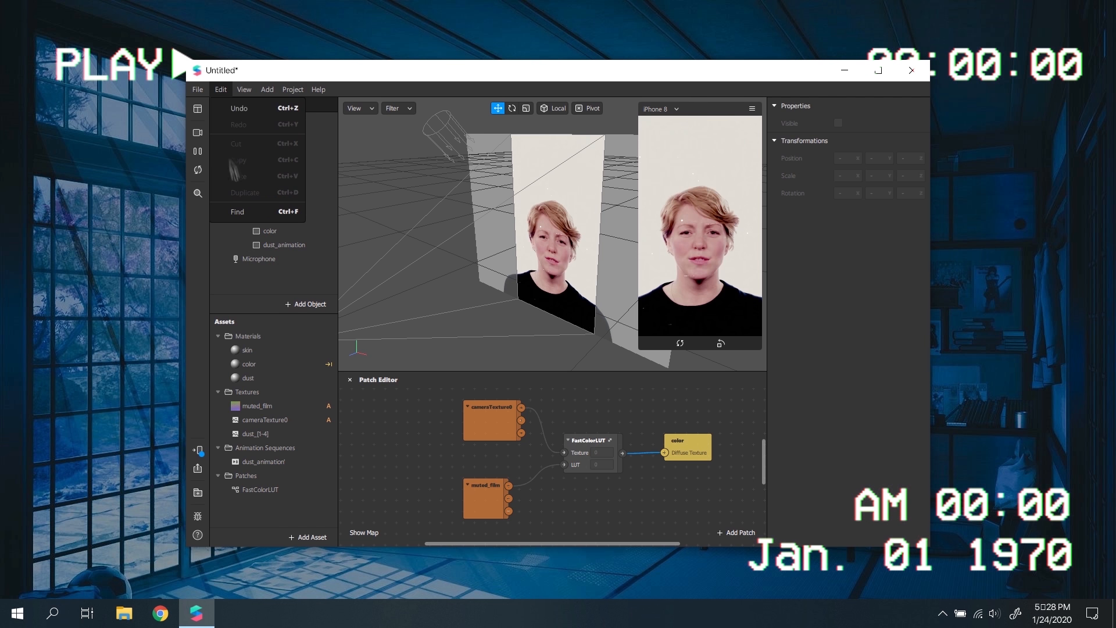
{"action": "mouse_move", "coordinate": [198, 89]}
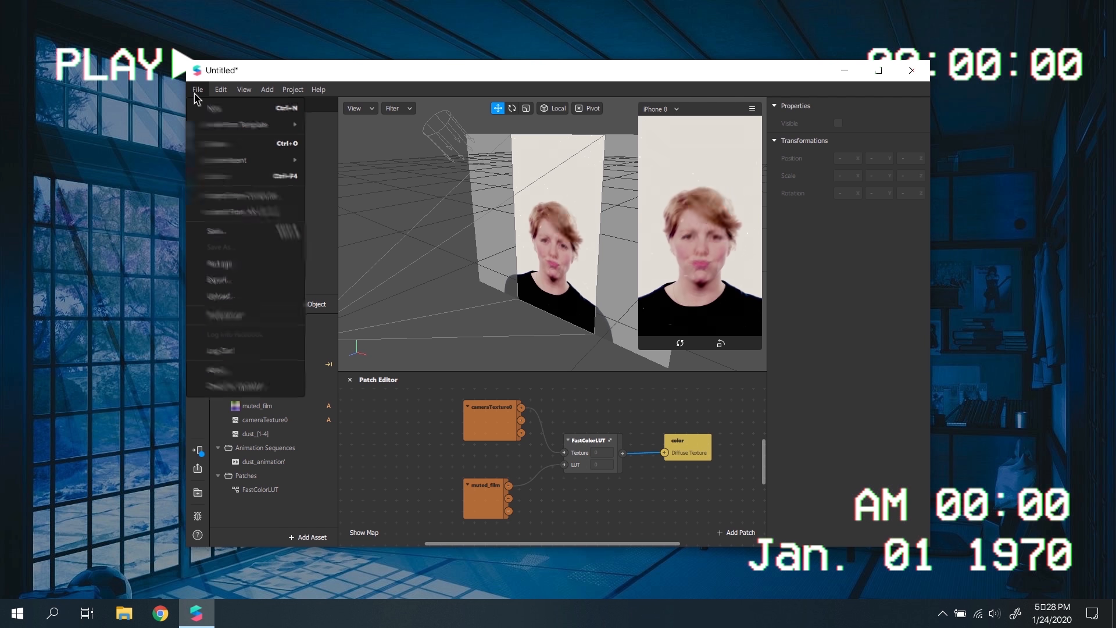
{"action": "left_click", "coordinate": [220, 229]}
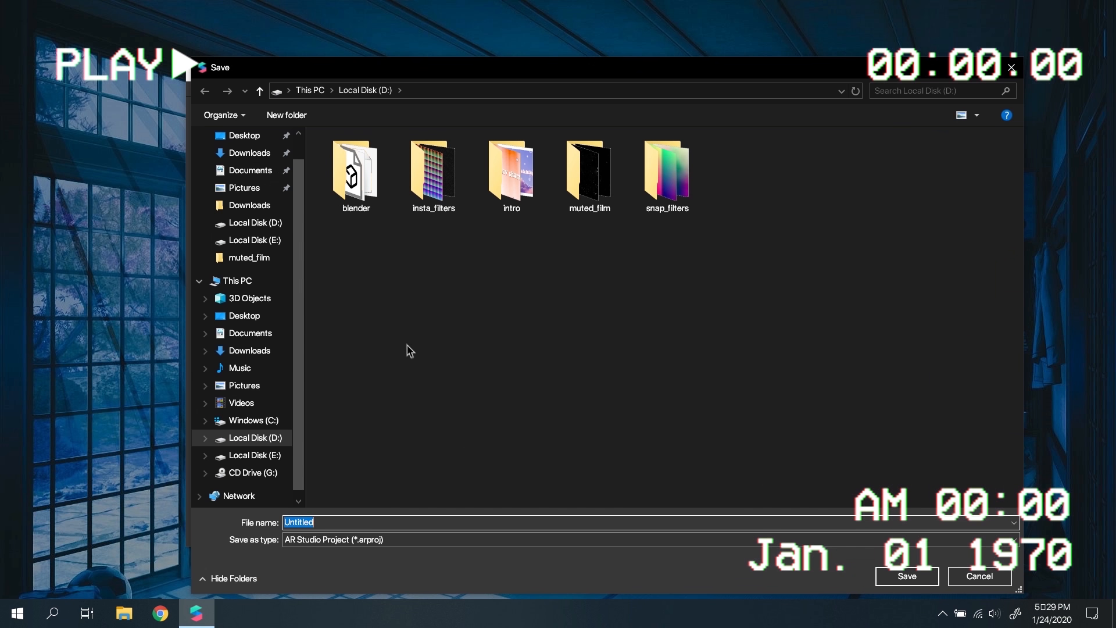
{"action": "double_click", "coordinate": [592, 176]}
{"action": "left_click", "coordinate": [343, 527]}
{"action": "type", "text": "testted"}
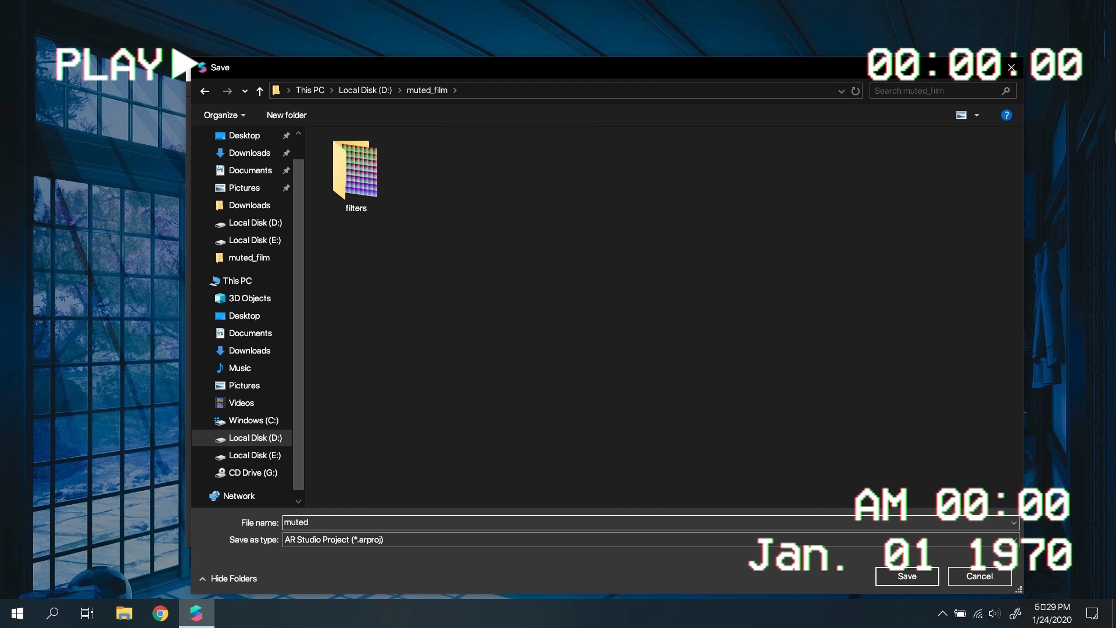
{"action": "type", "text": "_film"}
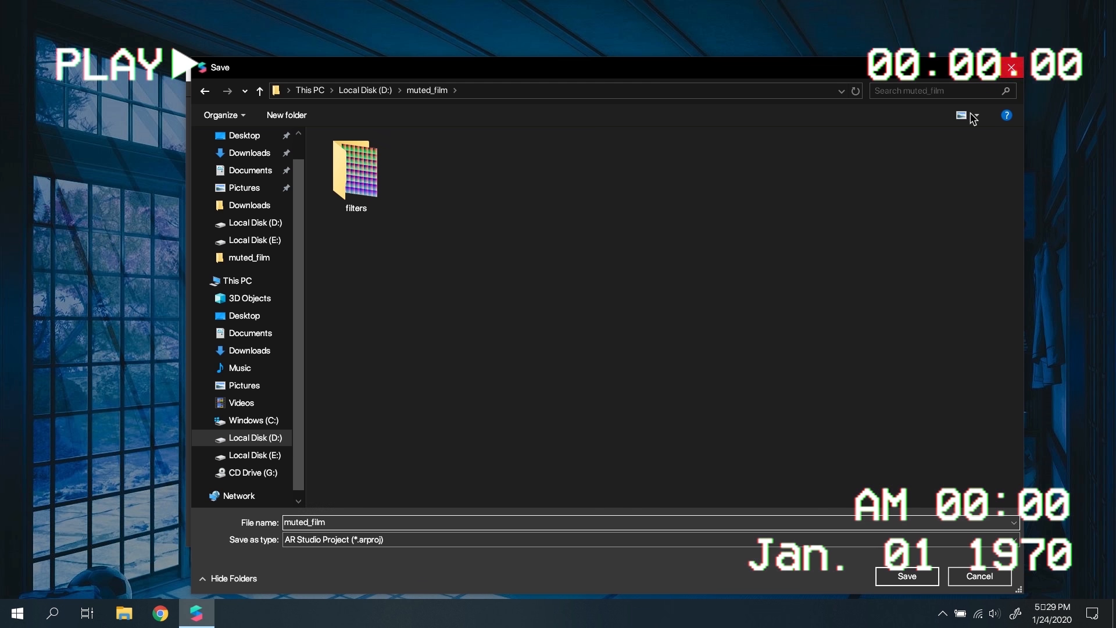
{"action": "left_click", "coordinate": [1010, 67]}
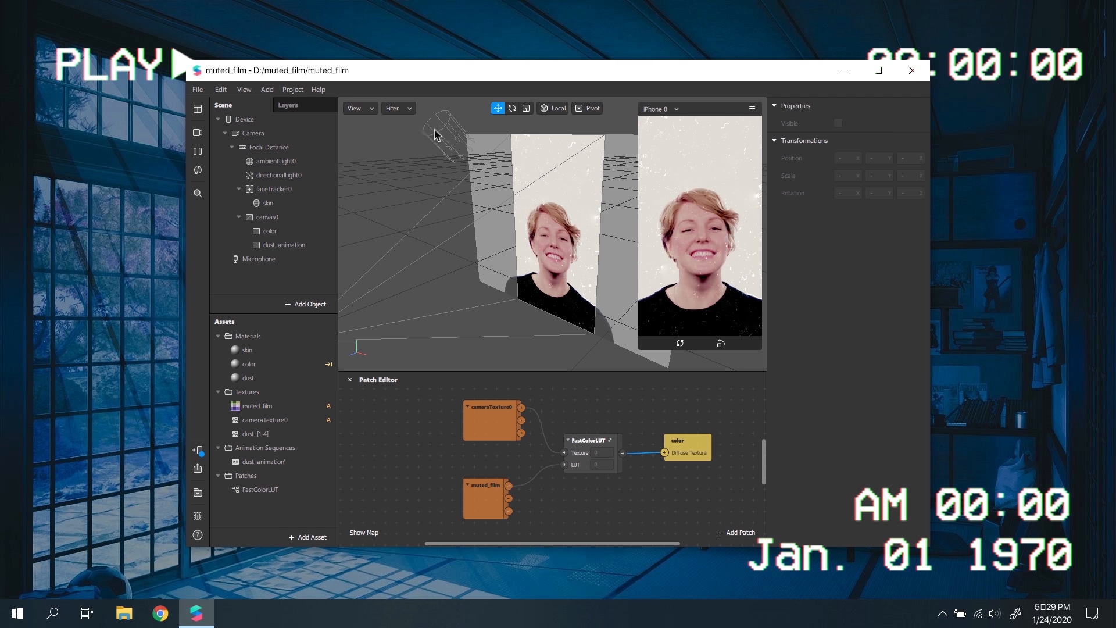
Close the saved muted_film project and exit the program's start window.
{"action": "left_click", "coordinate": [911, 70]}
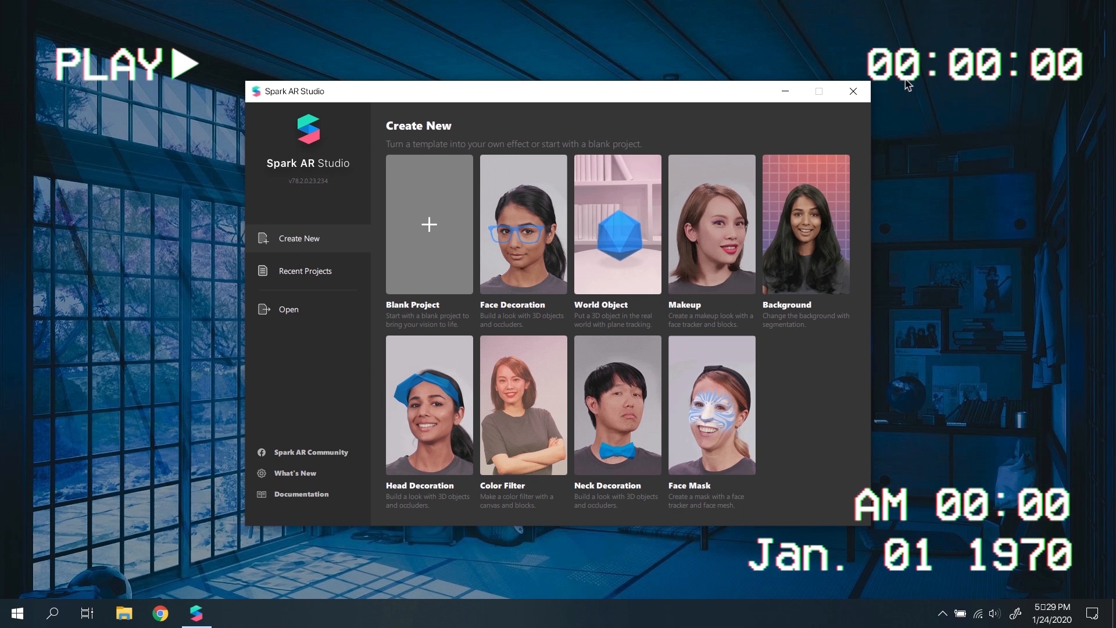
{"action": "left_click", "coordinate": [852, 91]}
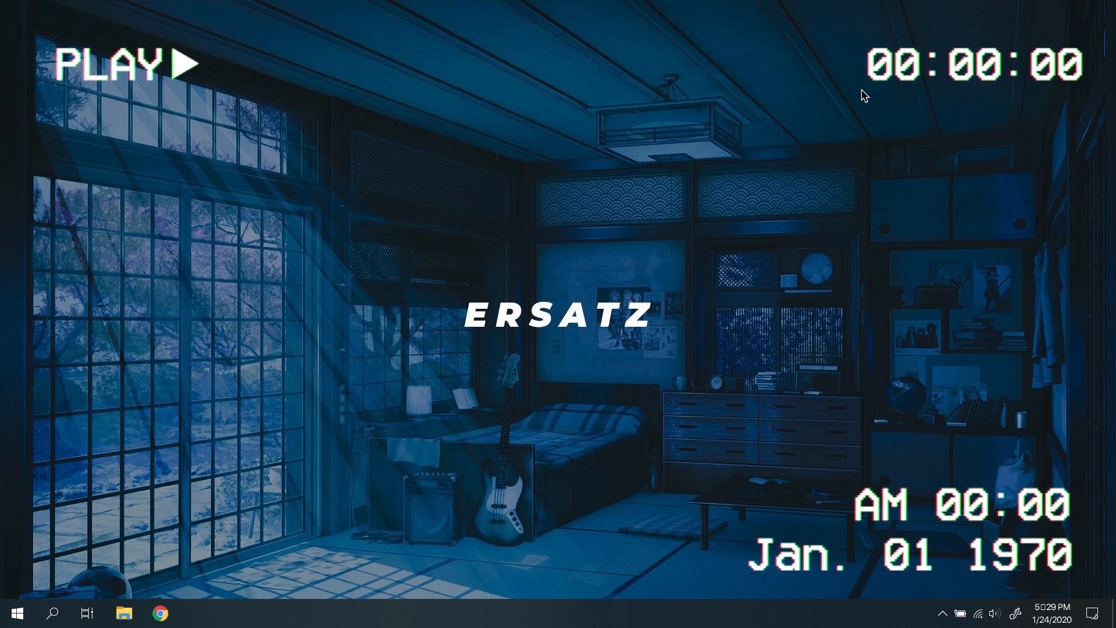